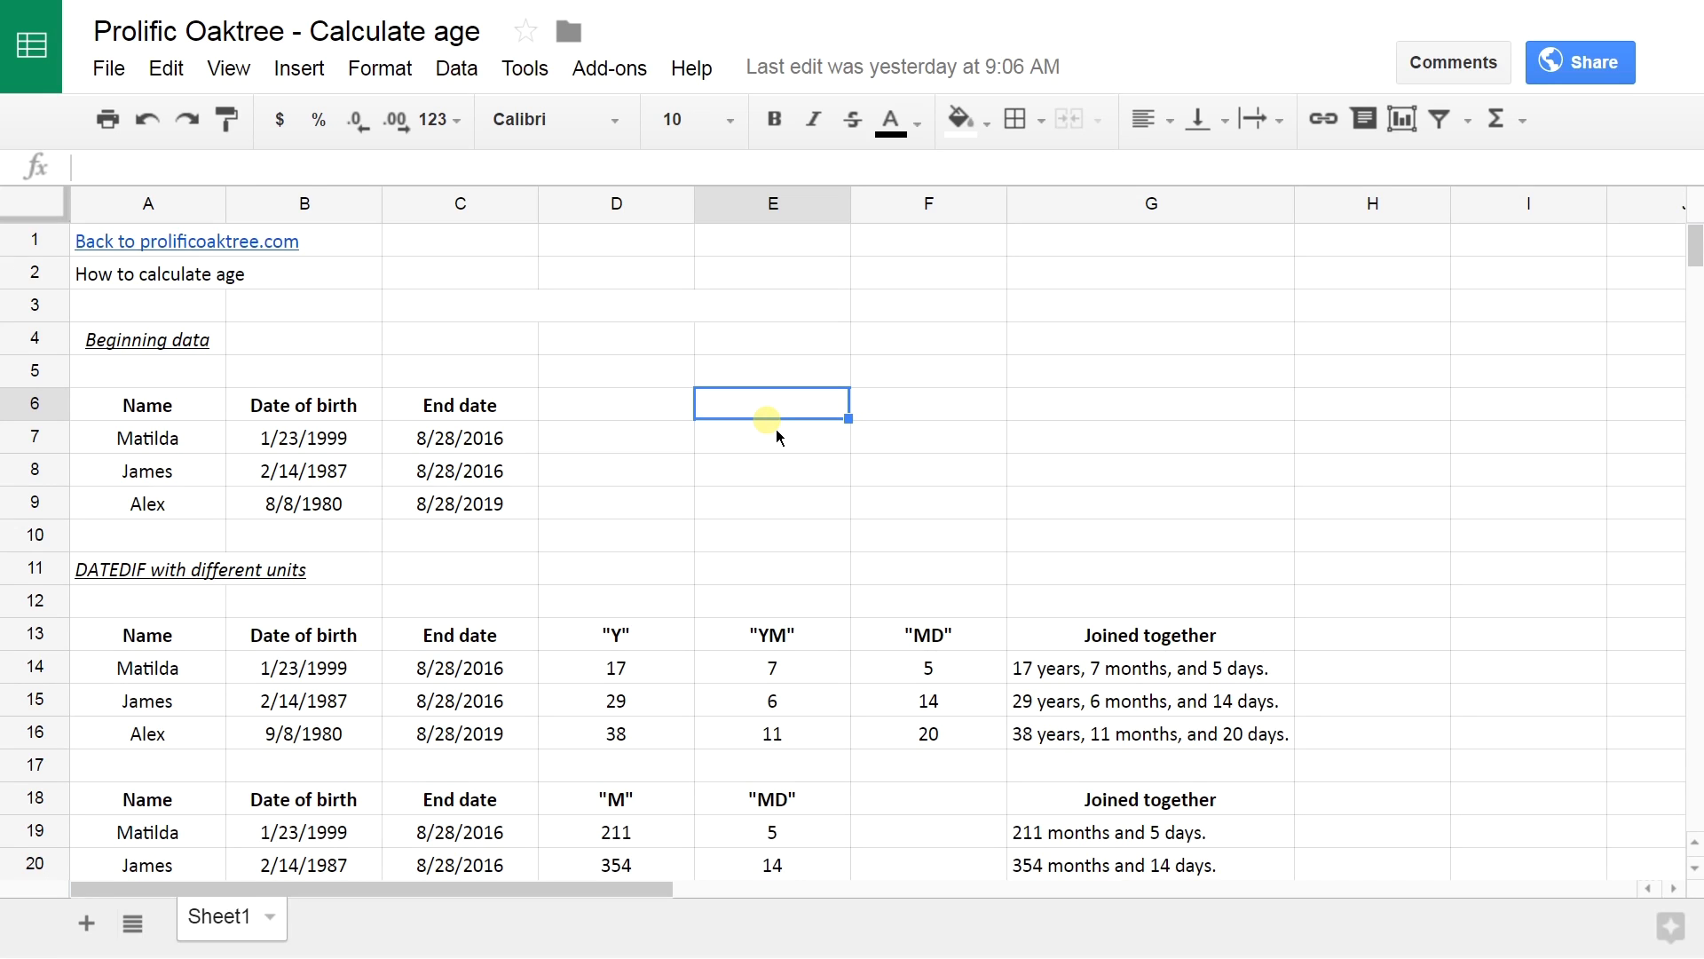
- Examine the DATEDIF formula in E14 and the function help for its start_date, end_date and unit arguments, leaving the formula unedited
key("Down")
key("Down")
key("Down")
key("Down")
key("Down")
key("Down")
key("Down")
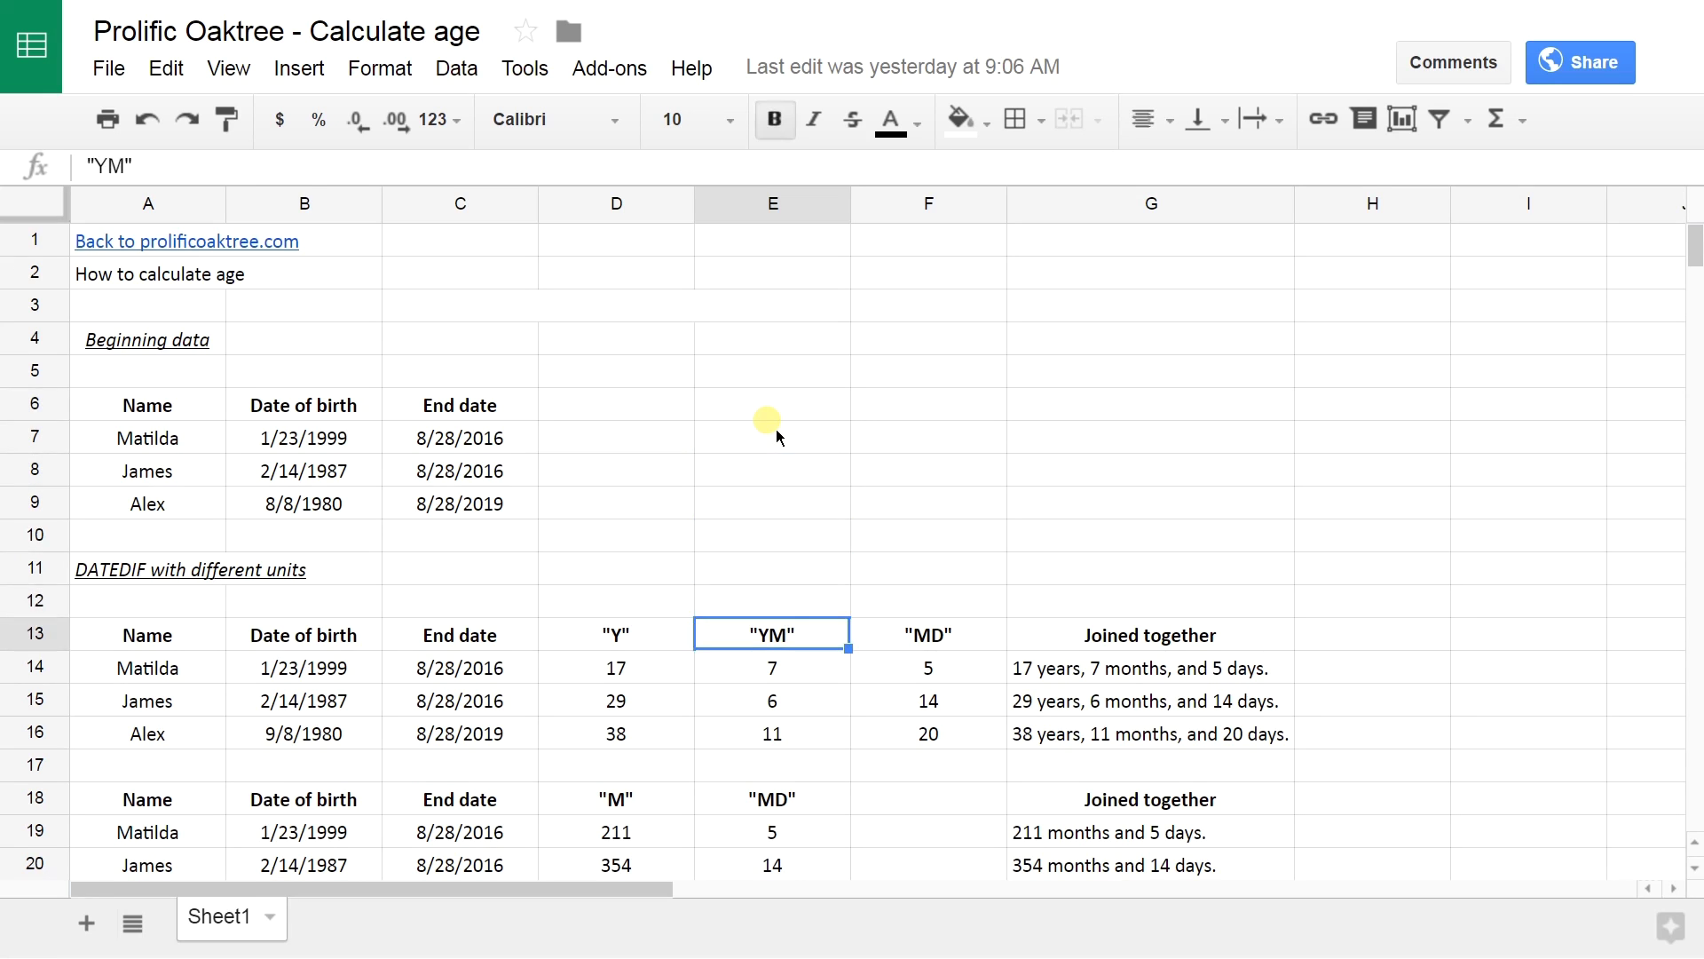
key("Down")
key("F2")
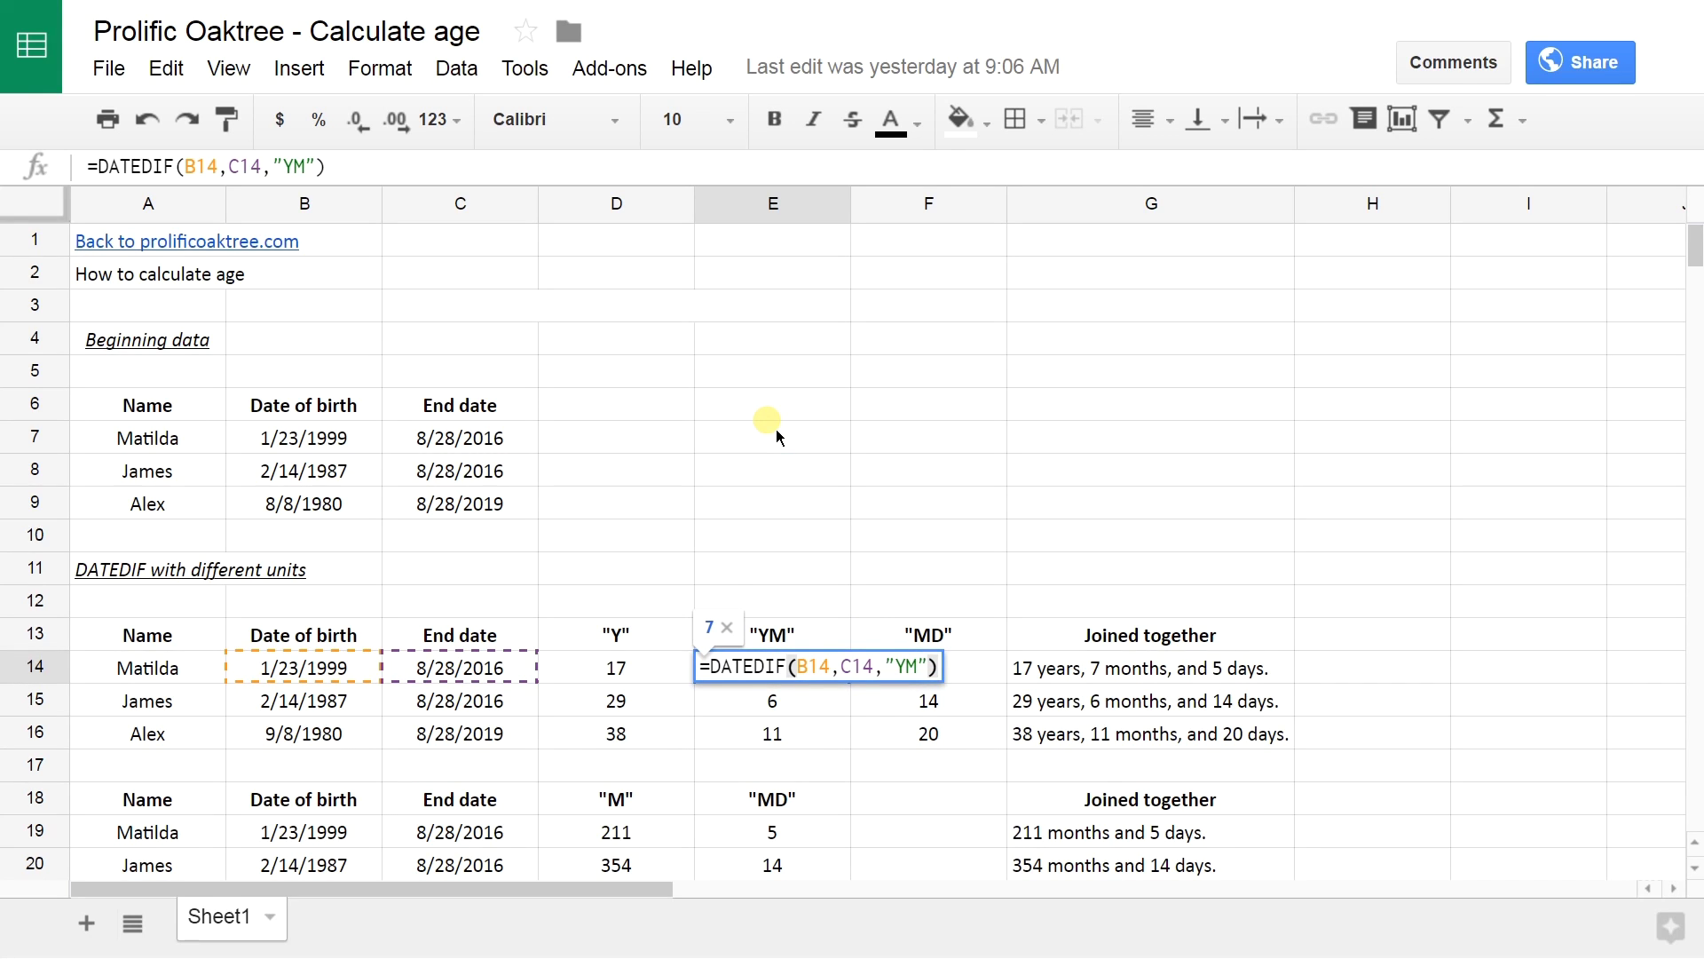
left_click(810, 666)
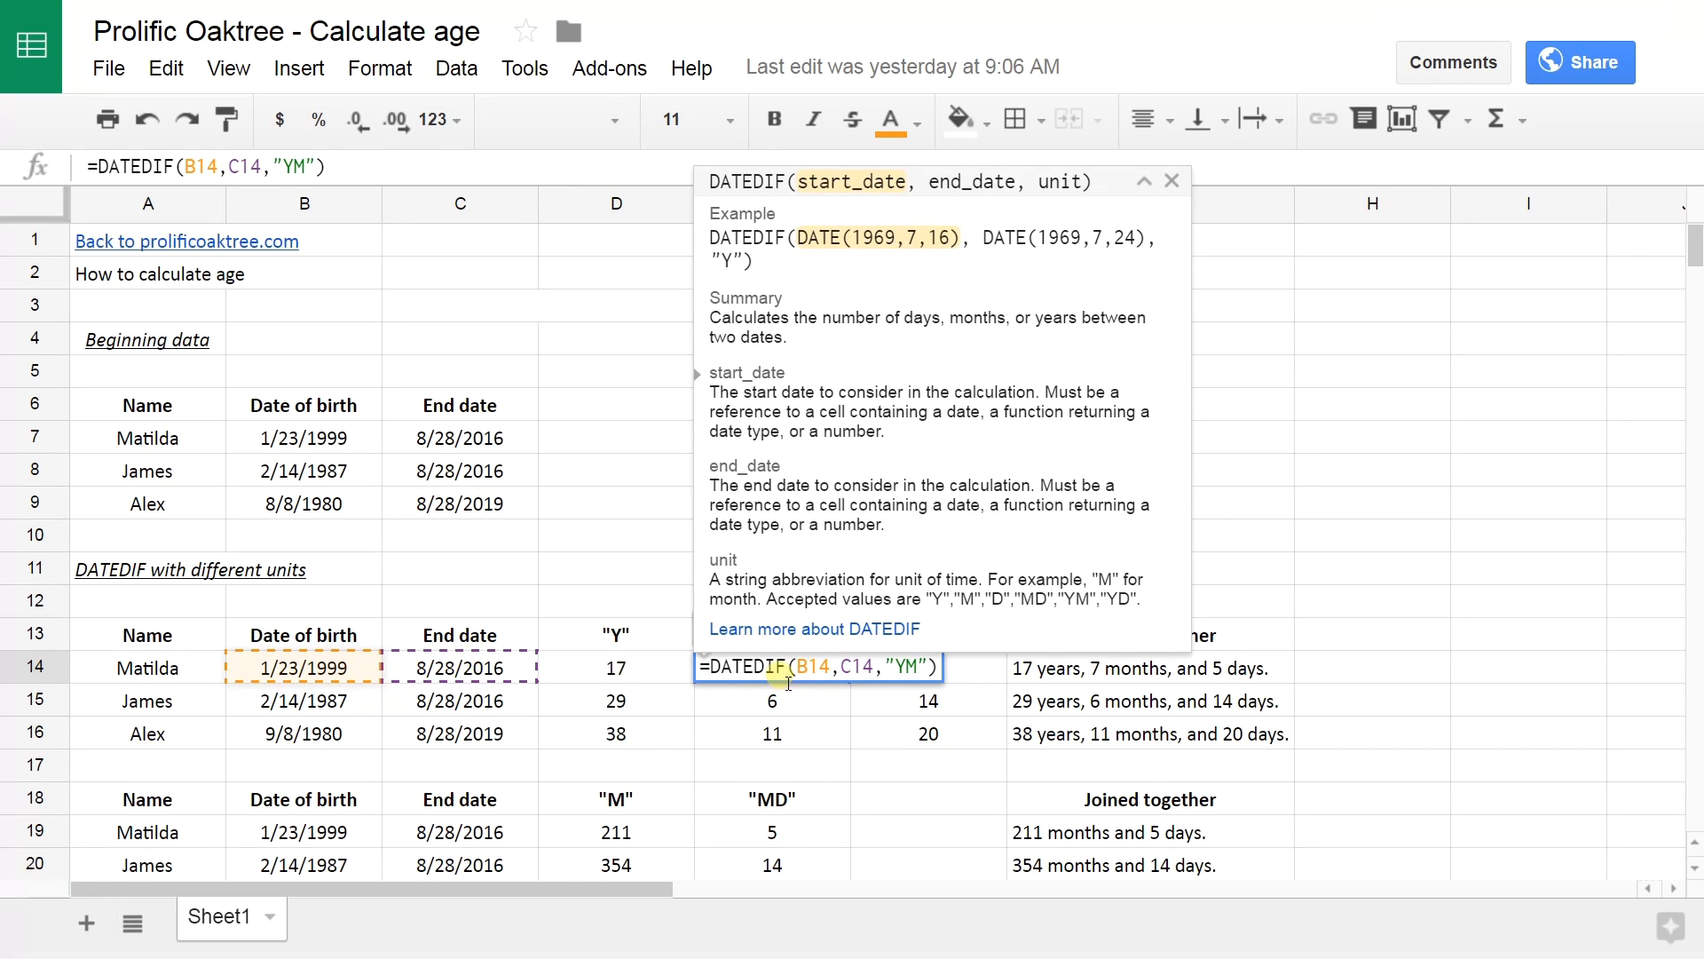
left_click(691, 596)
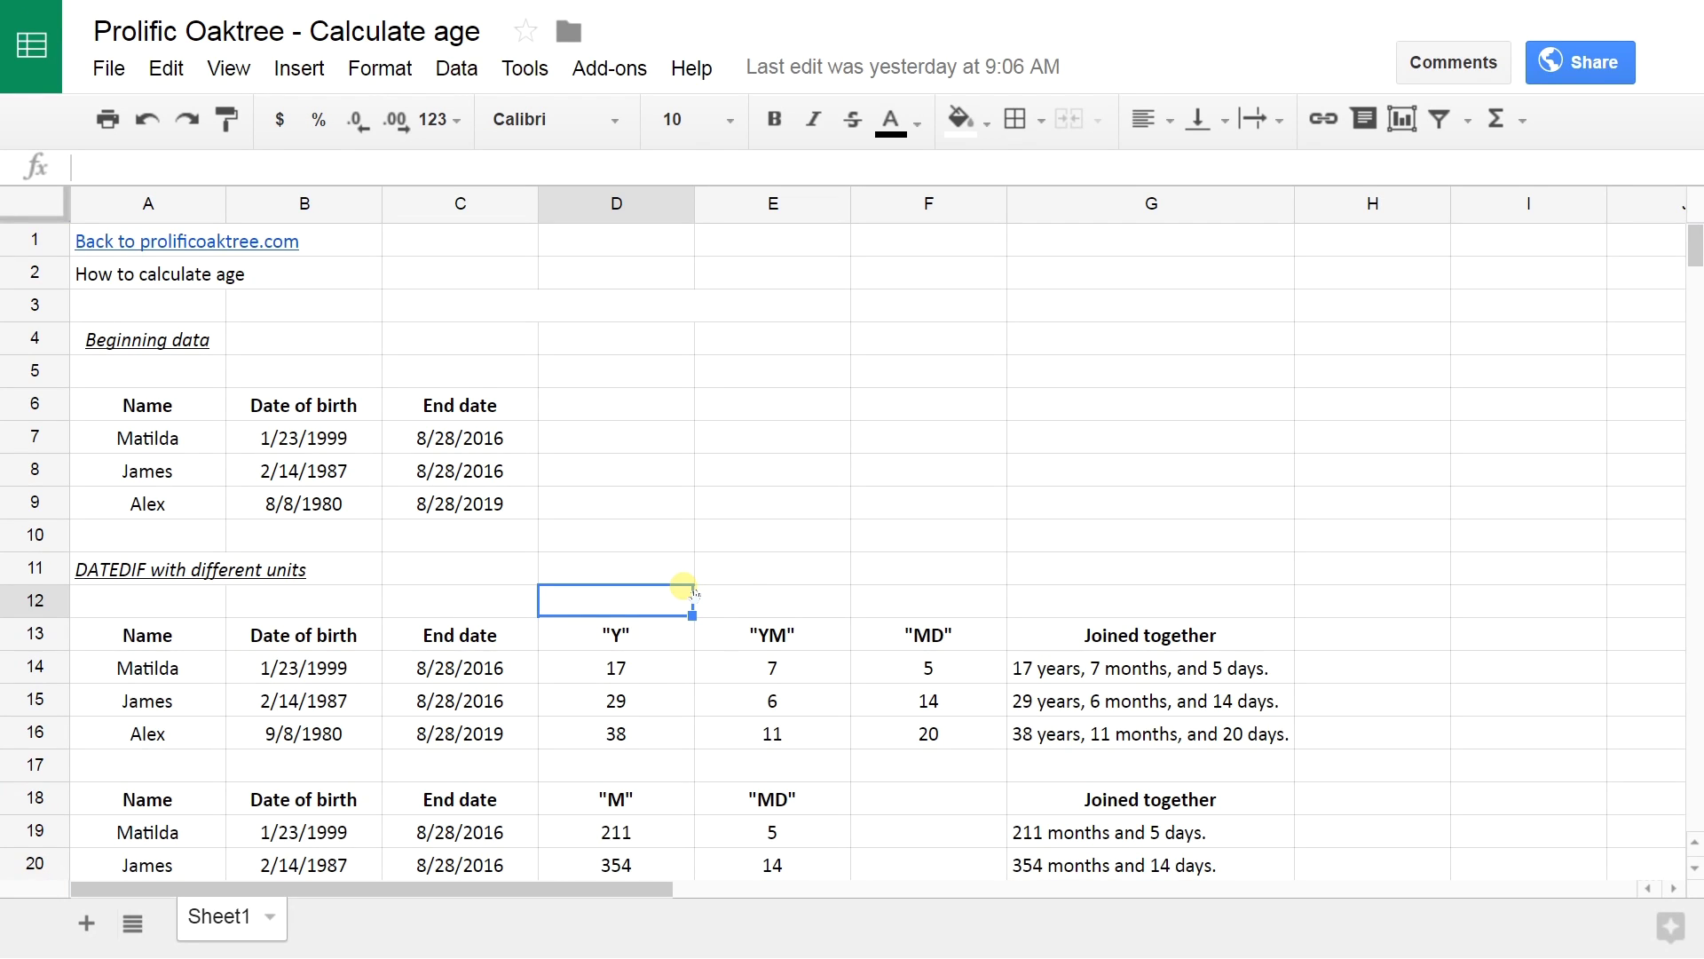
- Go to the end date in C9 to review the beginning data table
key("Left")
key("Up")
key("Up")
key("Up")
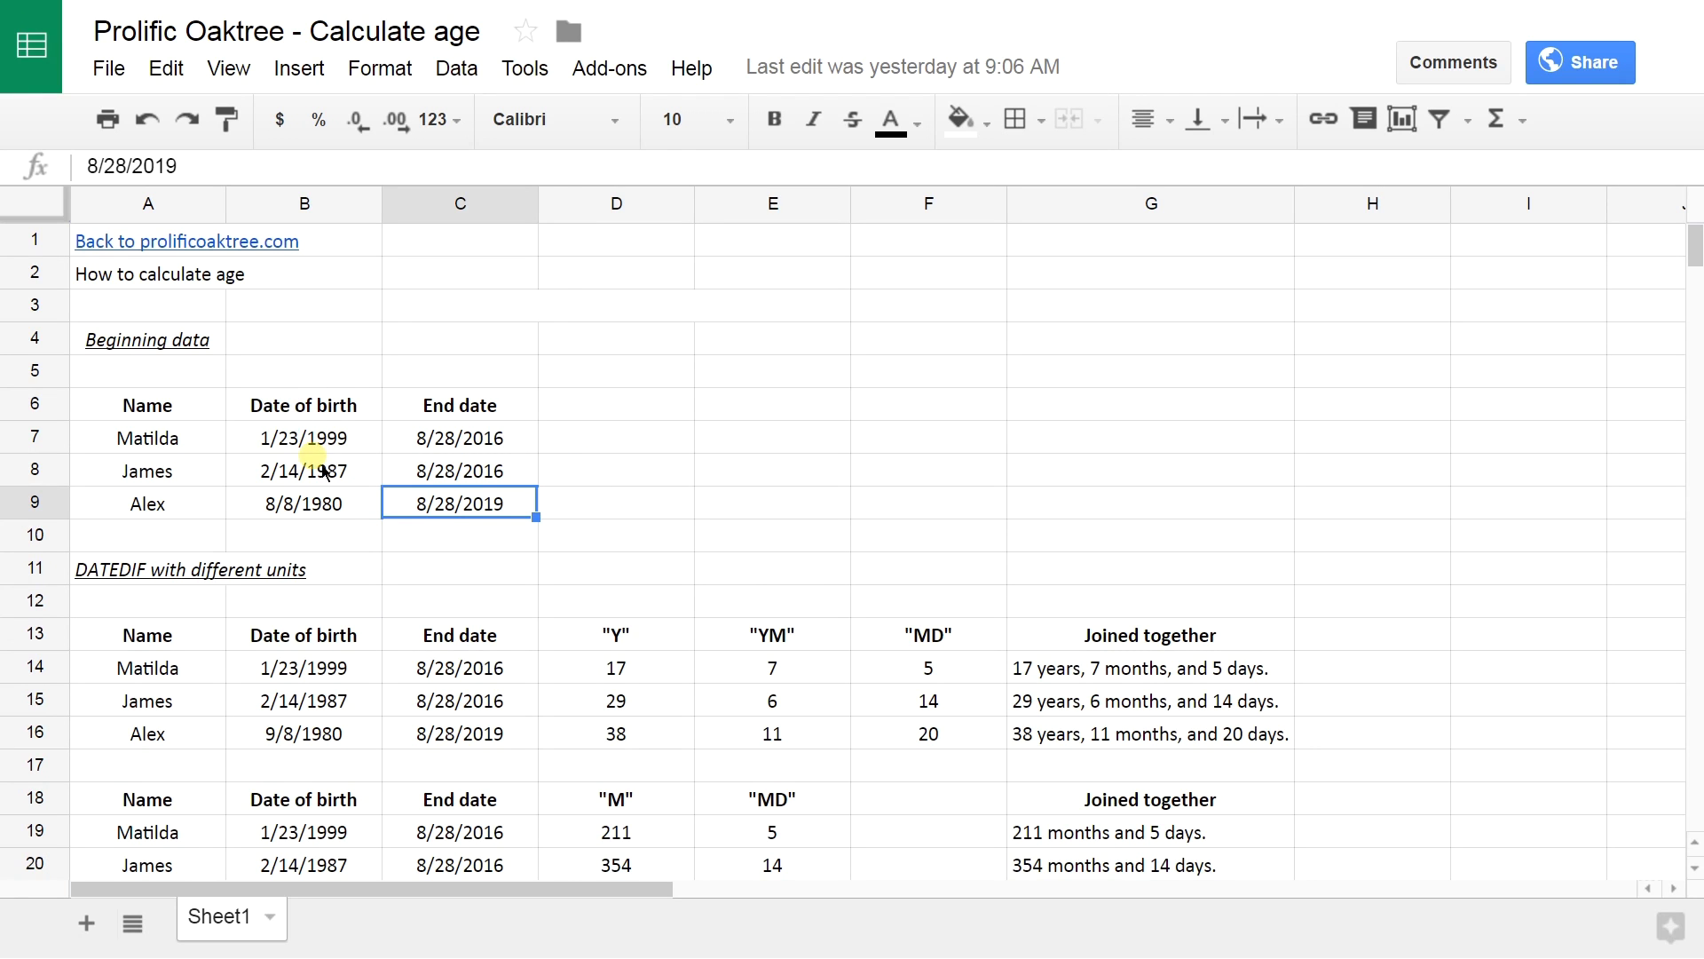
- Inspect the "YM" and "MD" DATEDIF formulas in E14 and F14 of the first units table
scroll(322, 469, "down", 1)
scroll(323, 469, "down", 1)
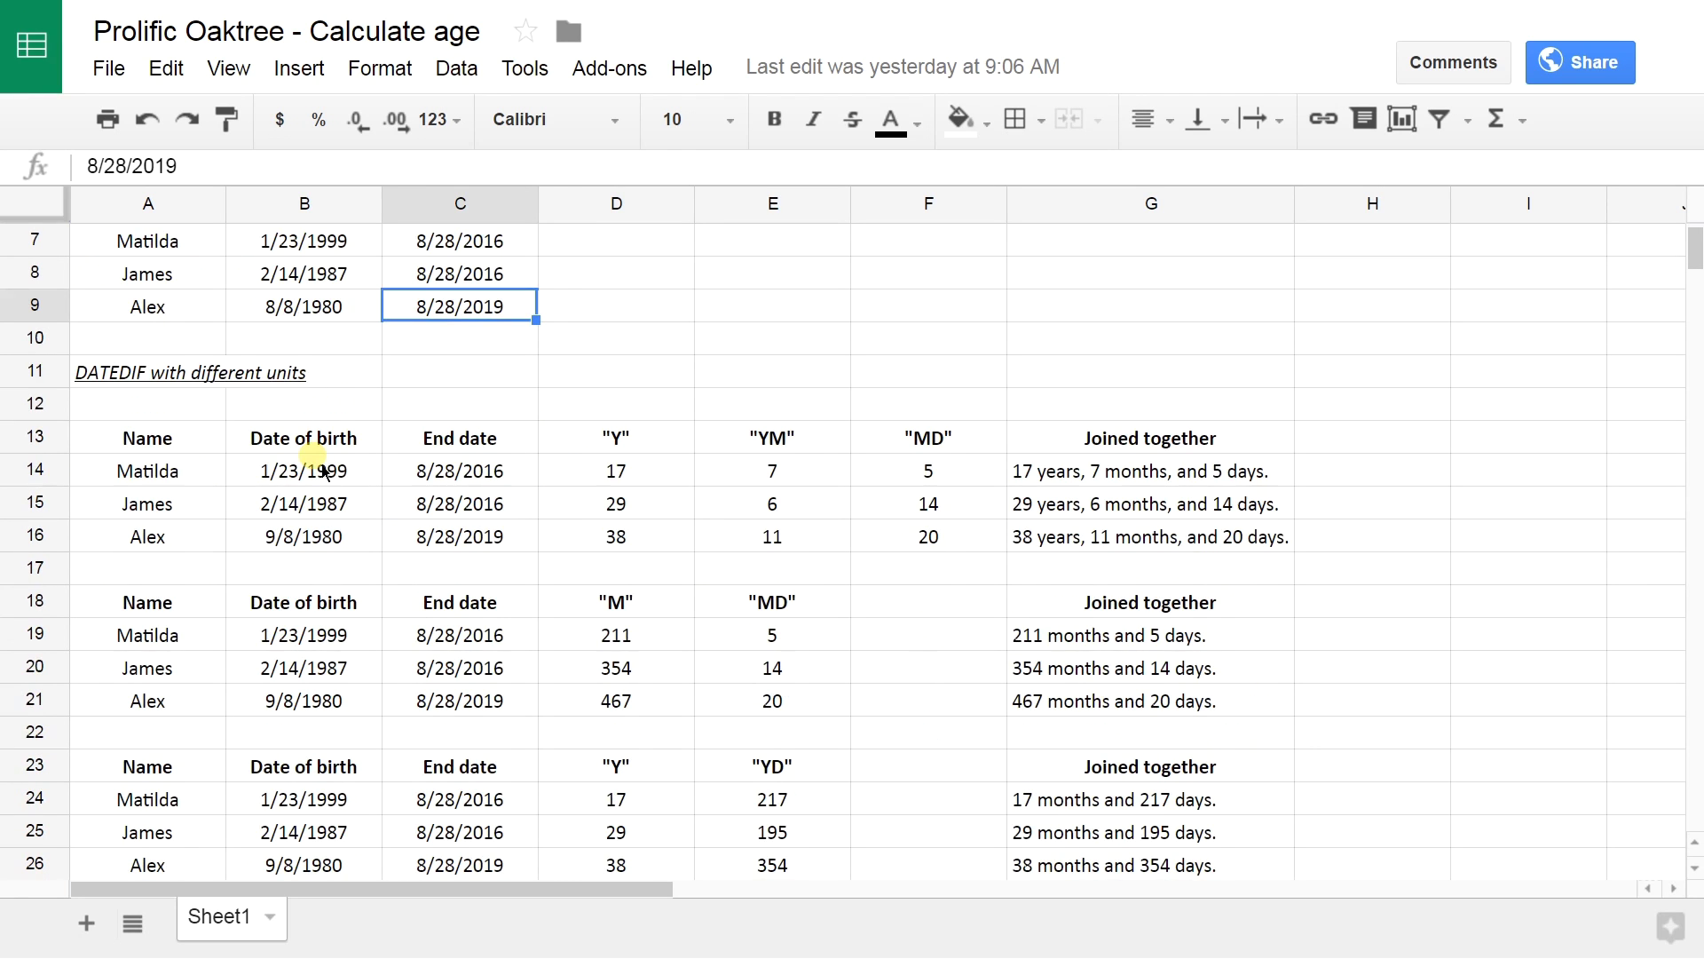
scroll(323, 468, "down", 1)
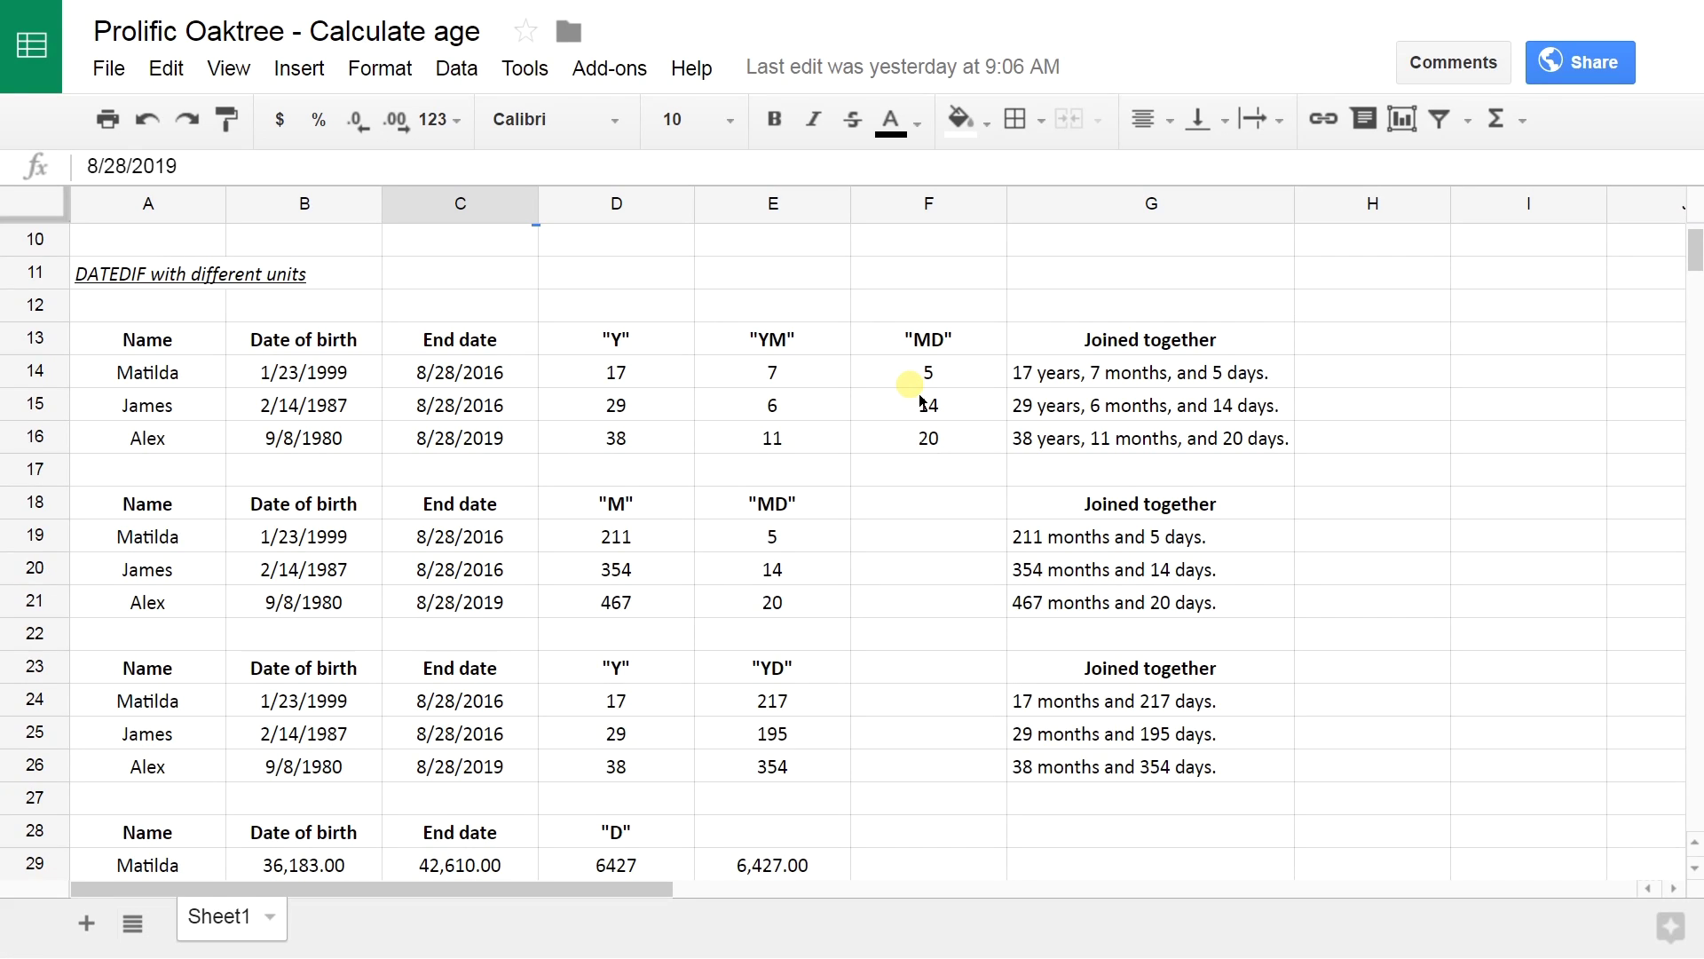
left_click(796, 374)
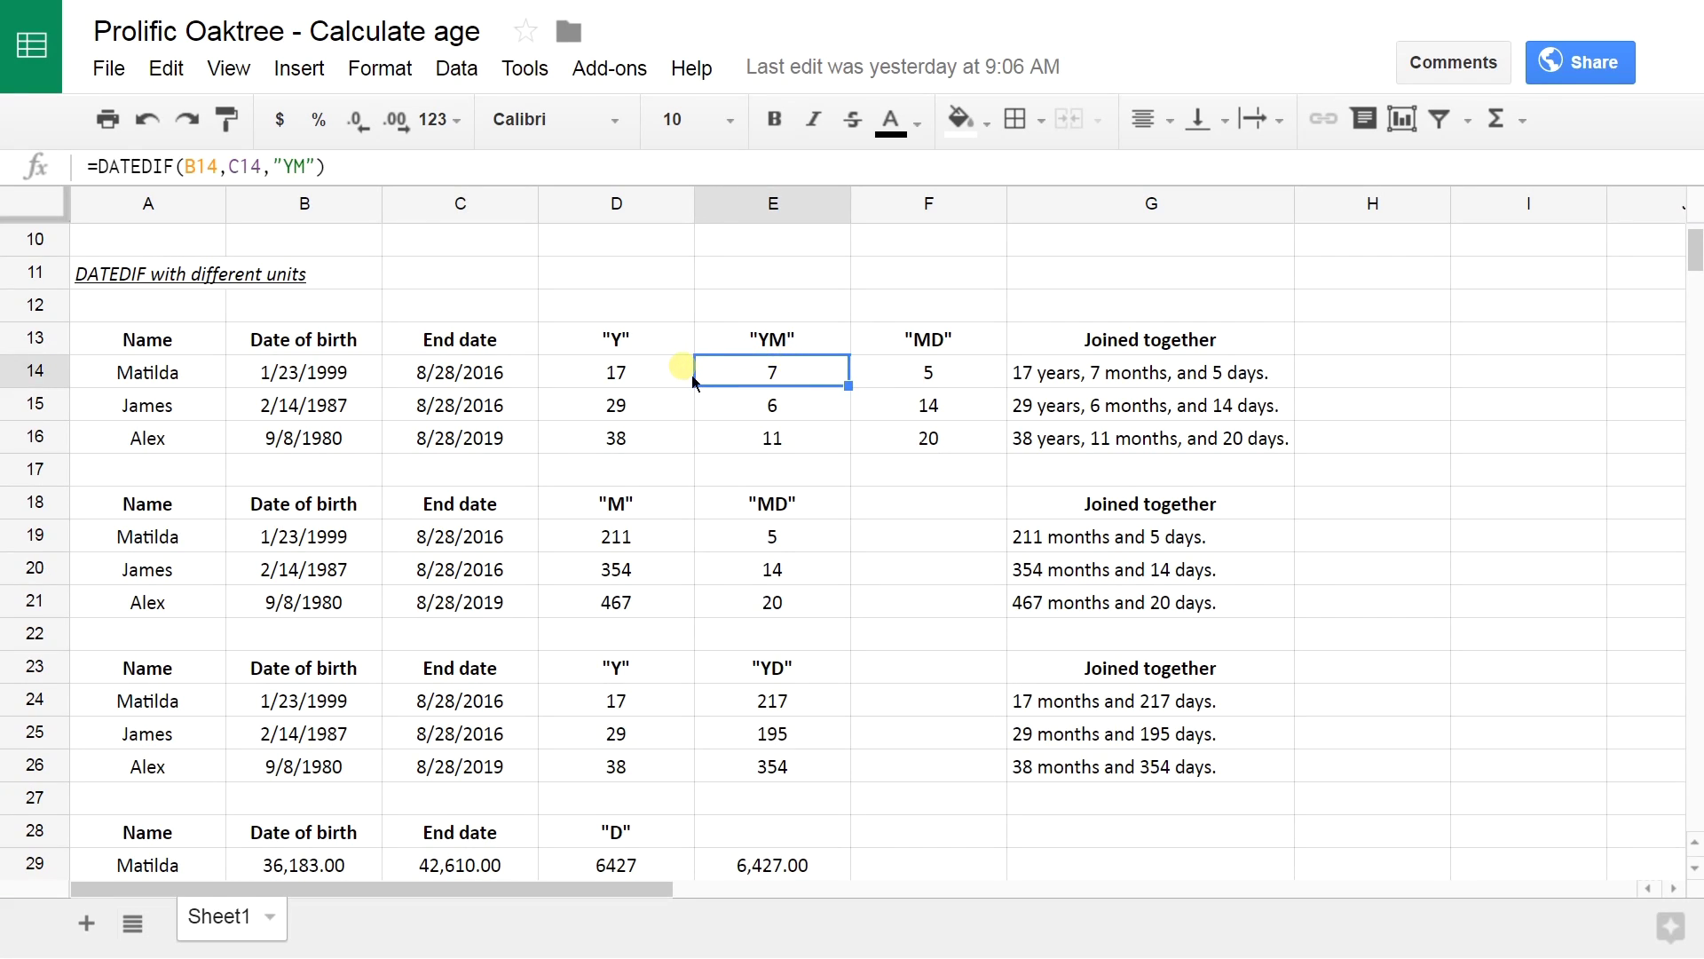
left_click(878, 379)
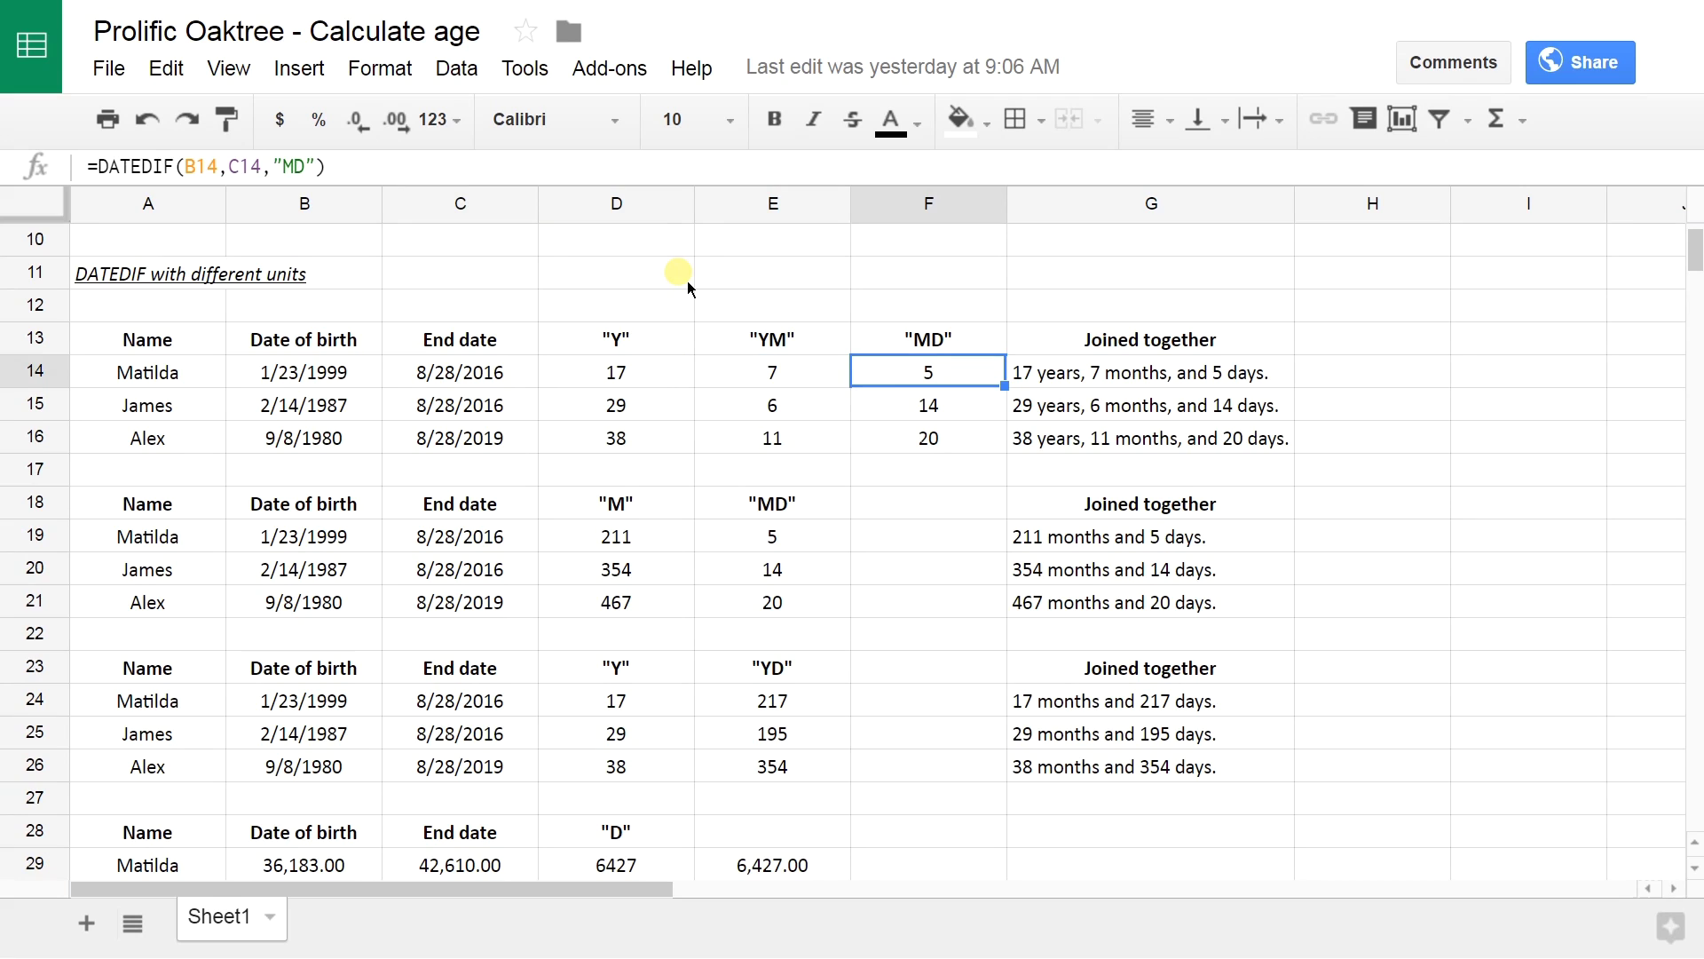
- Examine the unit argument of the "Y" DATEDIF formula in D14, leaving the formula unedited
key("Left")
key("Left")
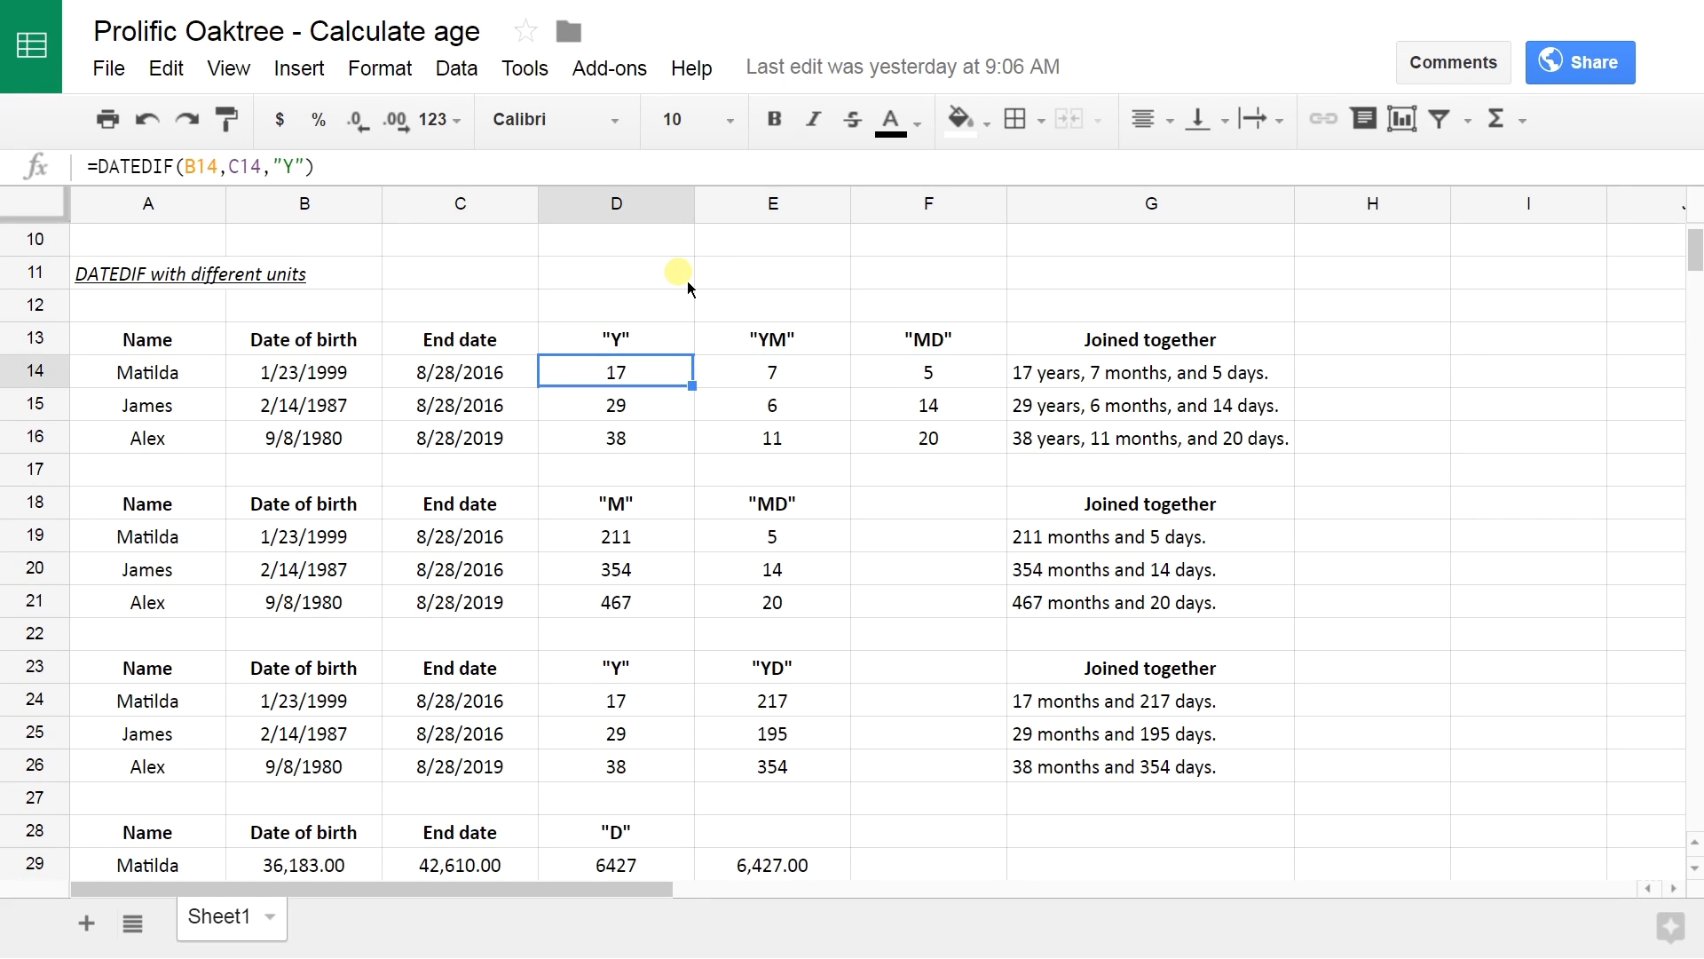
key("F2")
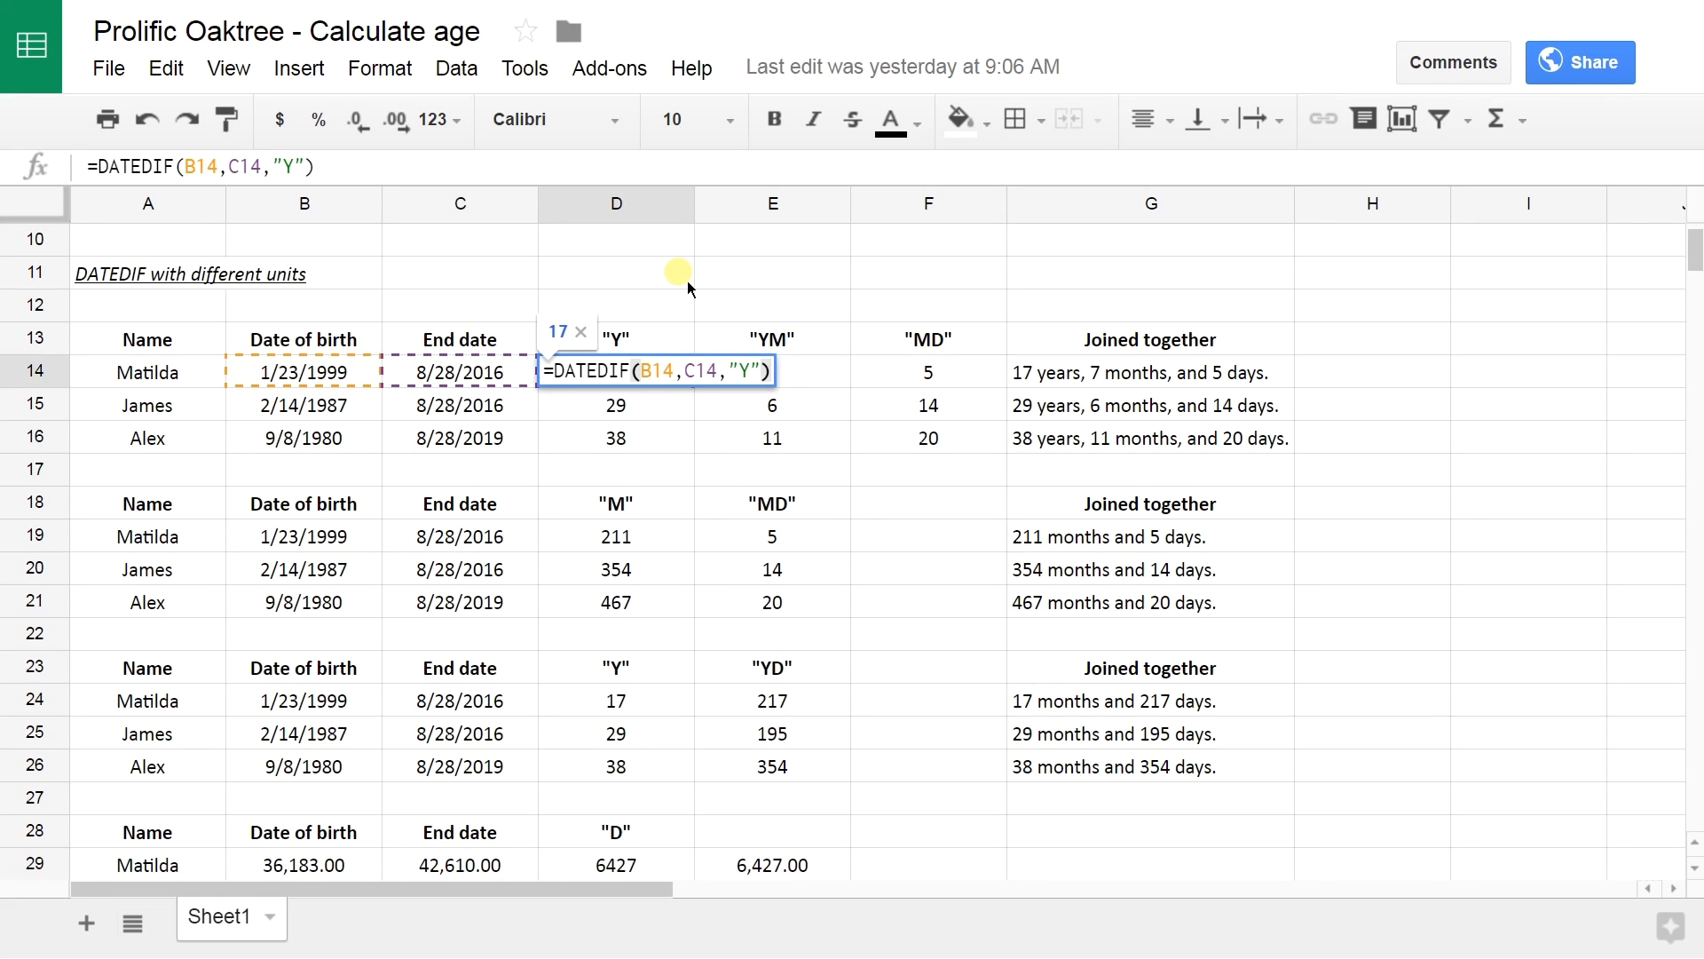
key("Left")
key("Left")
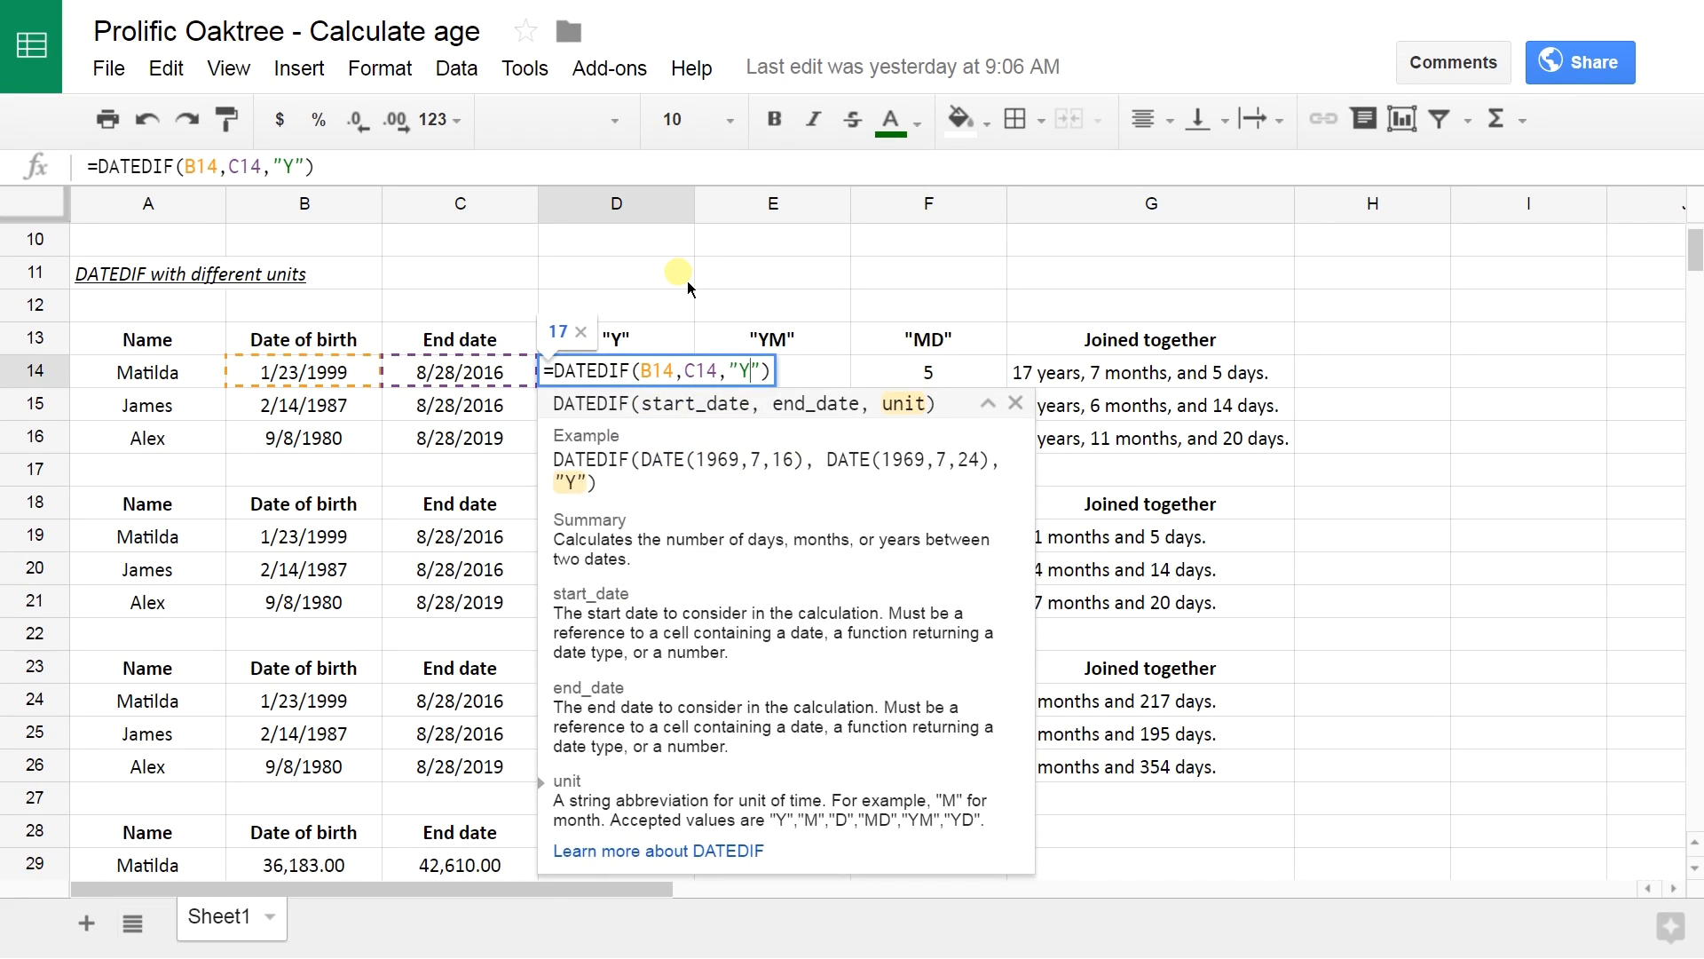
key("Escape")
- Review the "YM" and "MD" formulas in row 14, and examine how the formula in G14 joins years, months and days
key("Right")
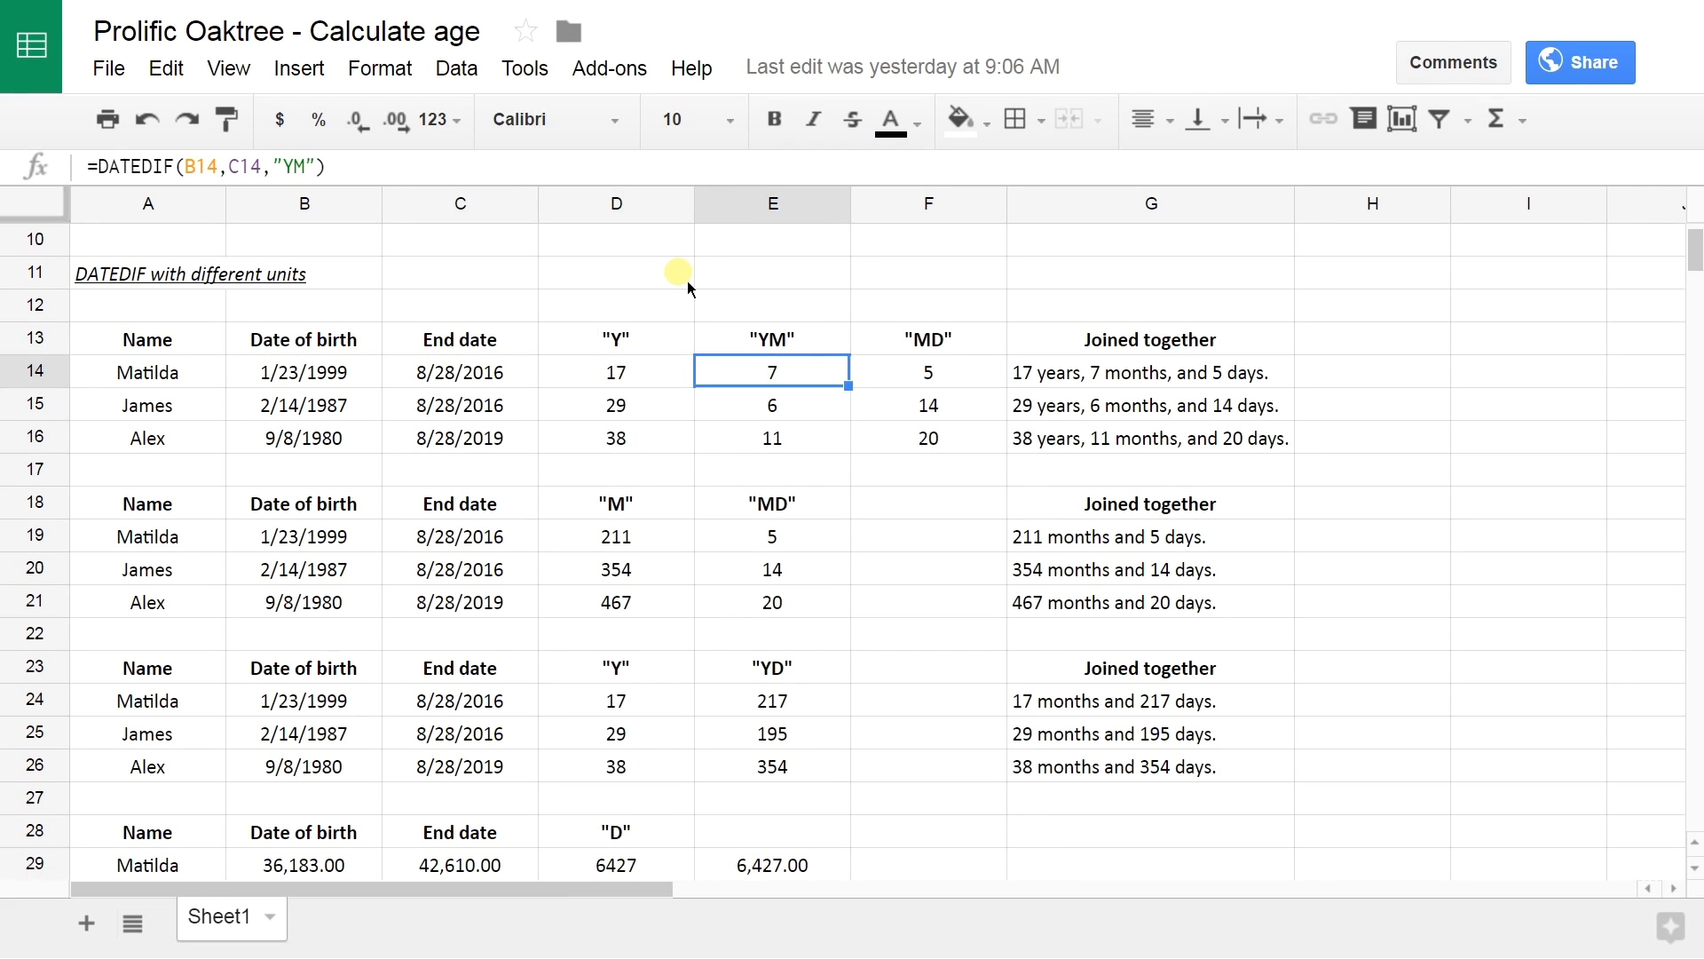
key("Right")
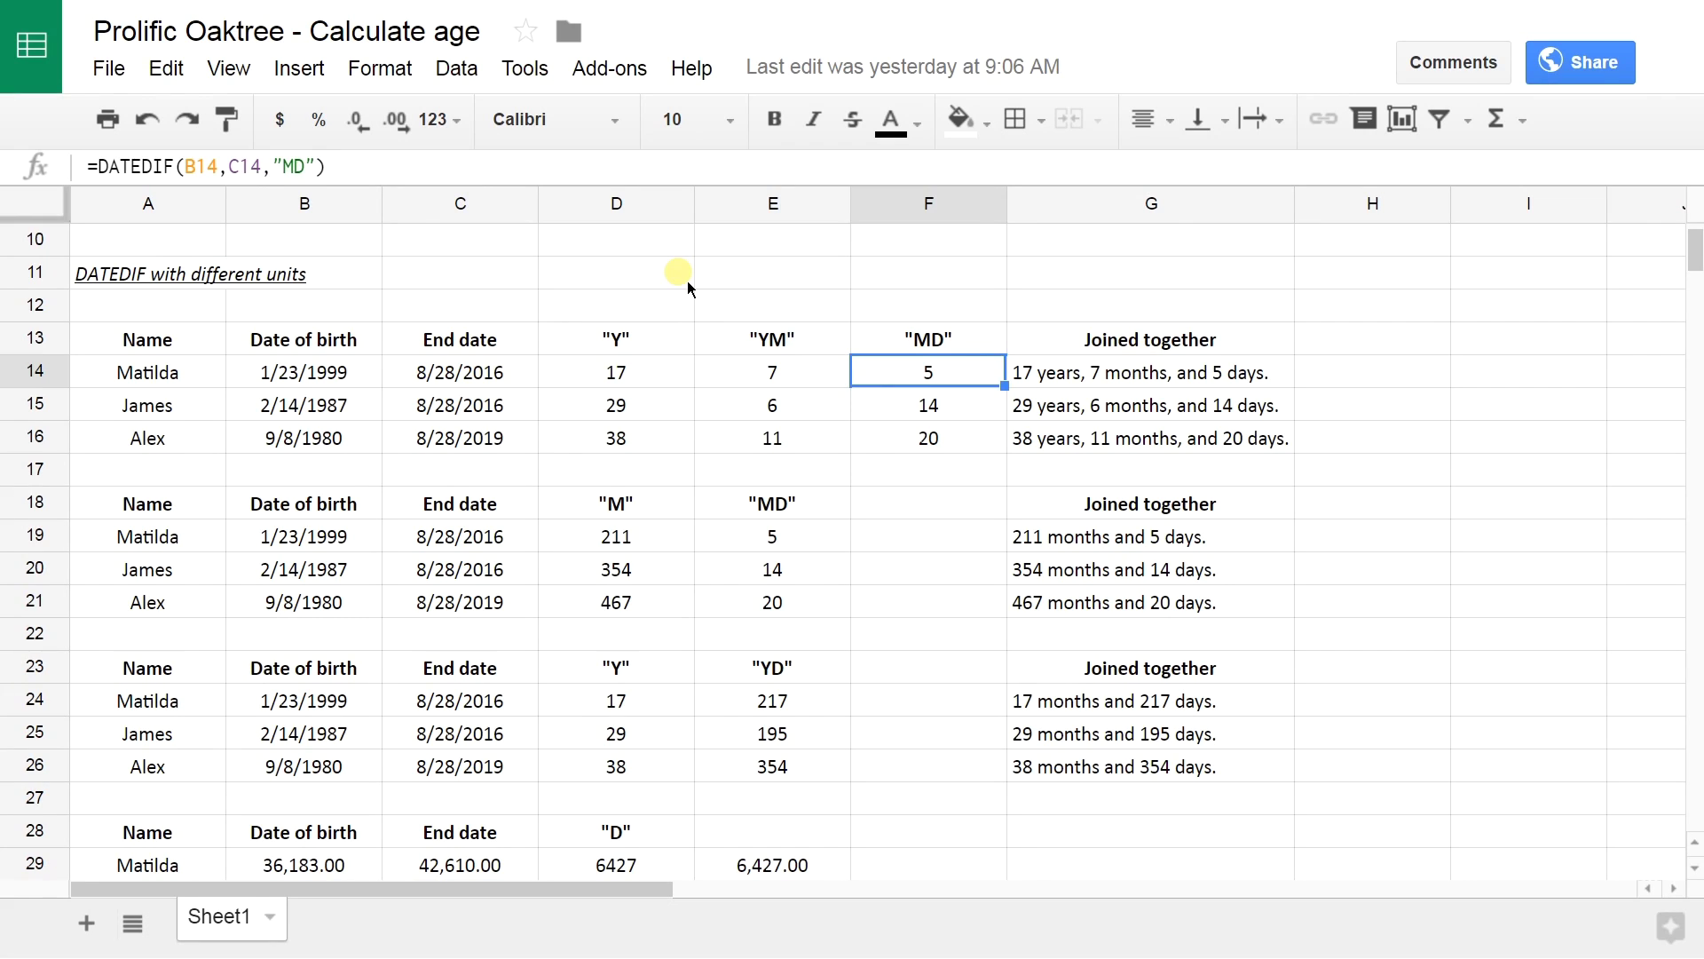
key("Right")
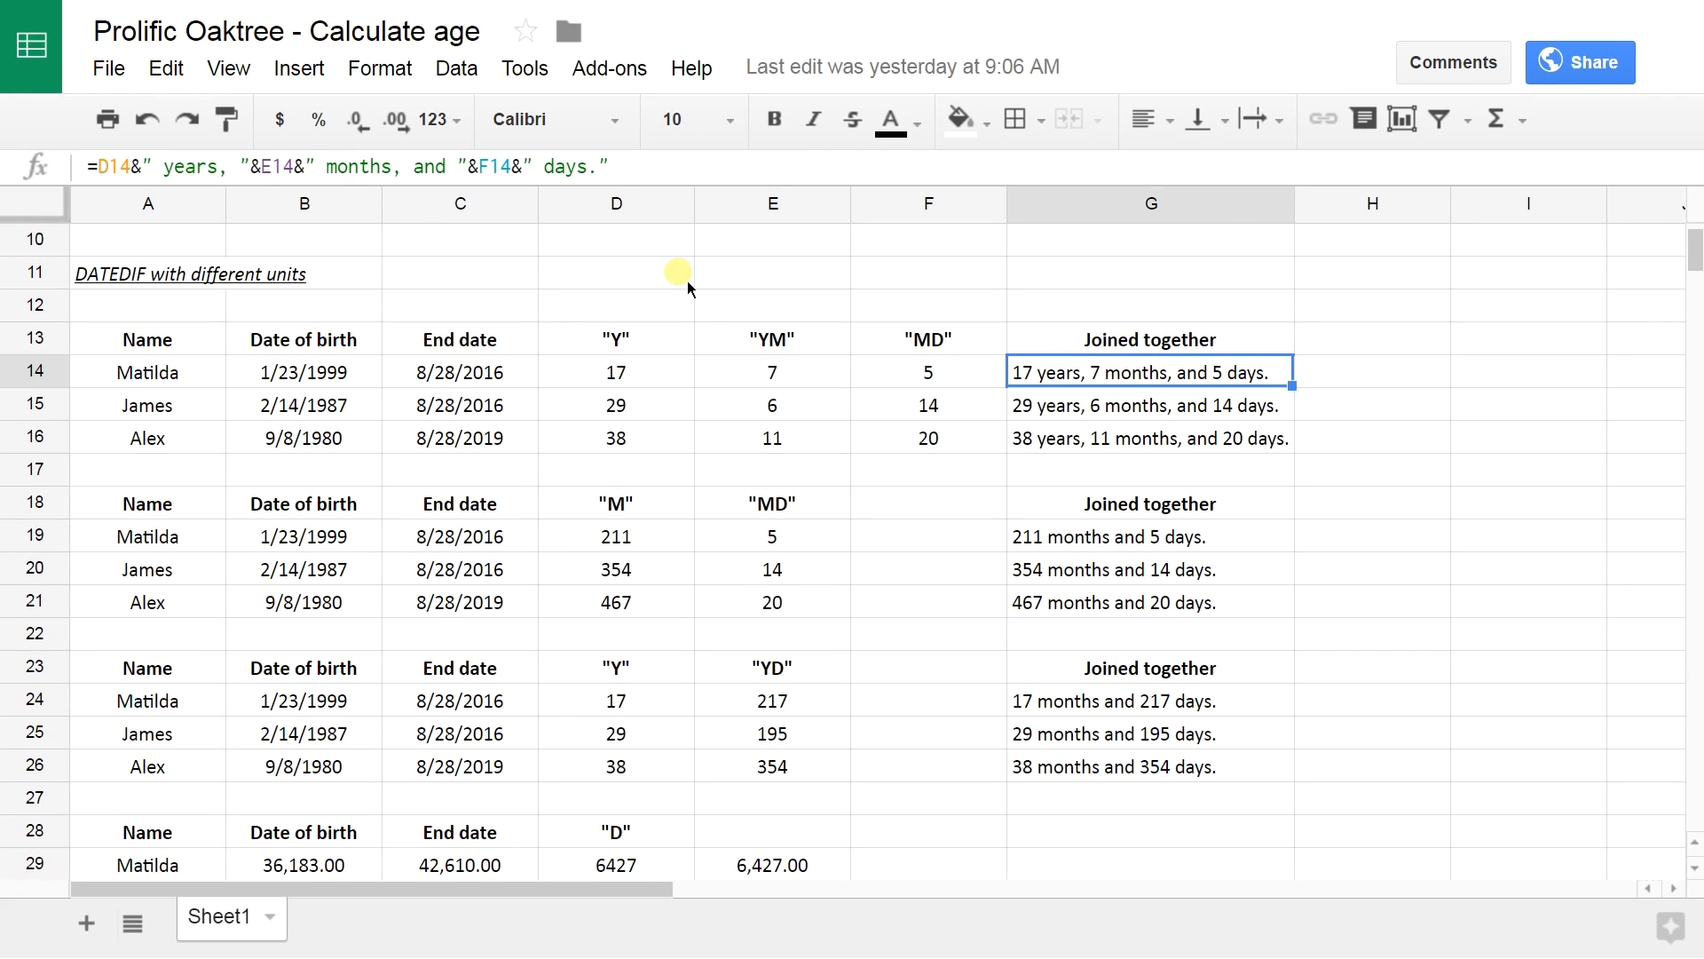
key("F2")
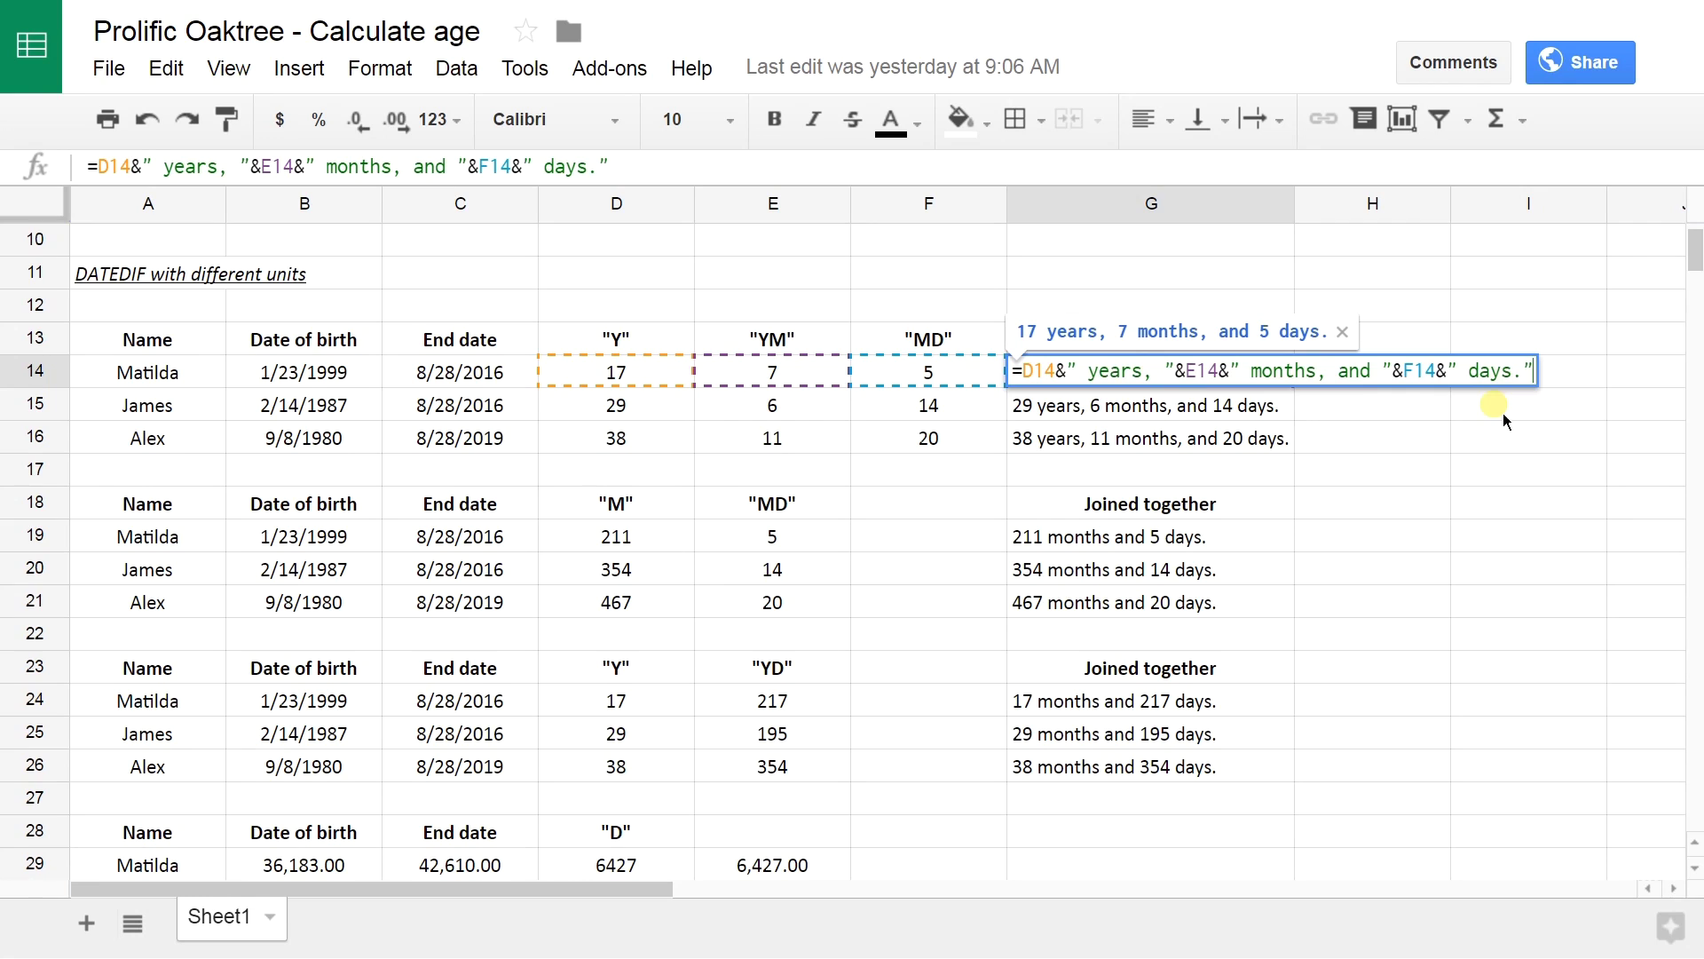
key("Escape")
- Inspect the "M" and "MD" DATEDIF formulas in D19 and E19 of the second units table
key("Left")
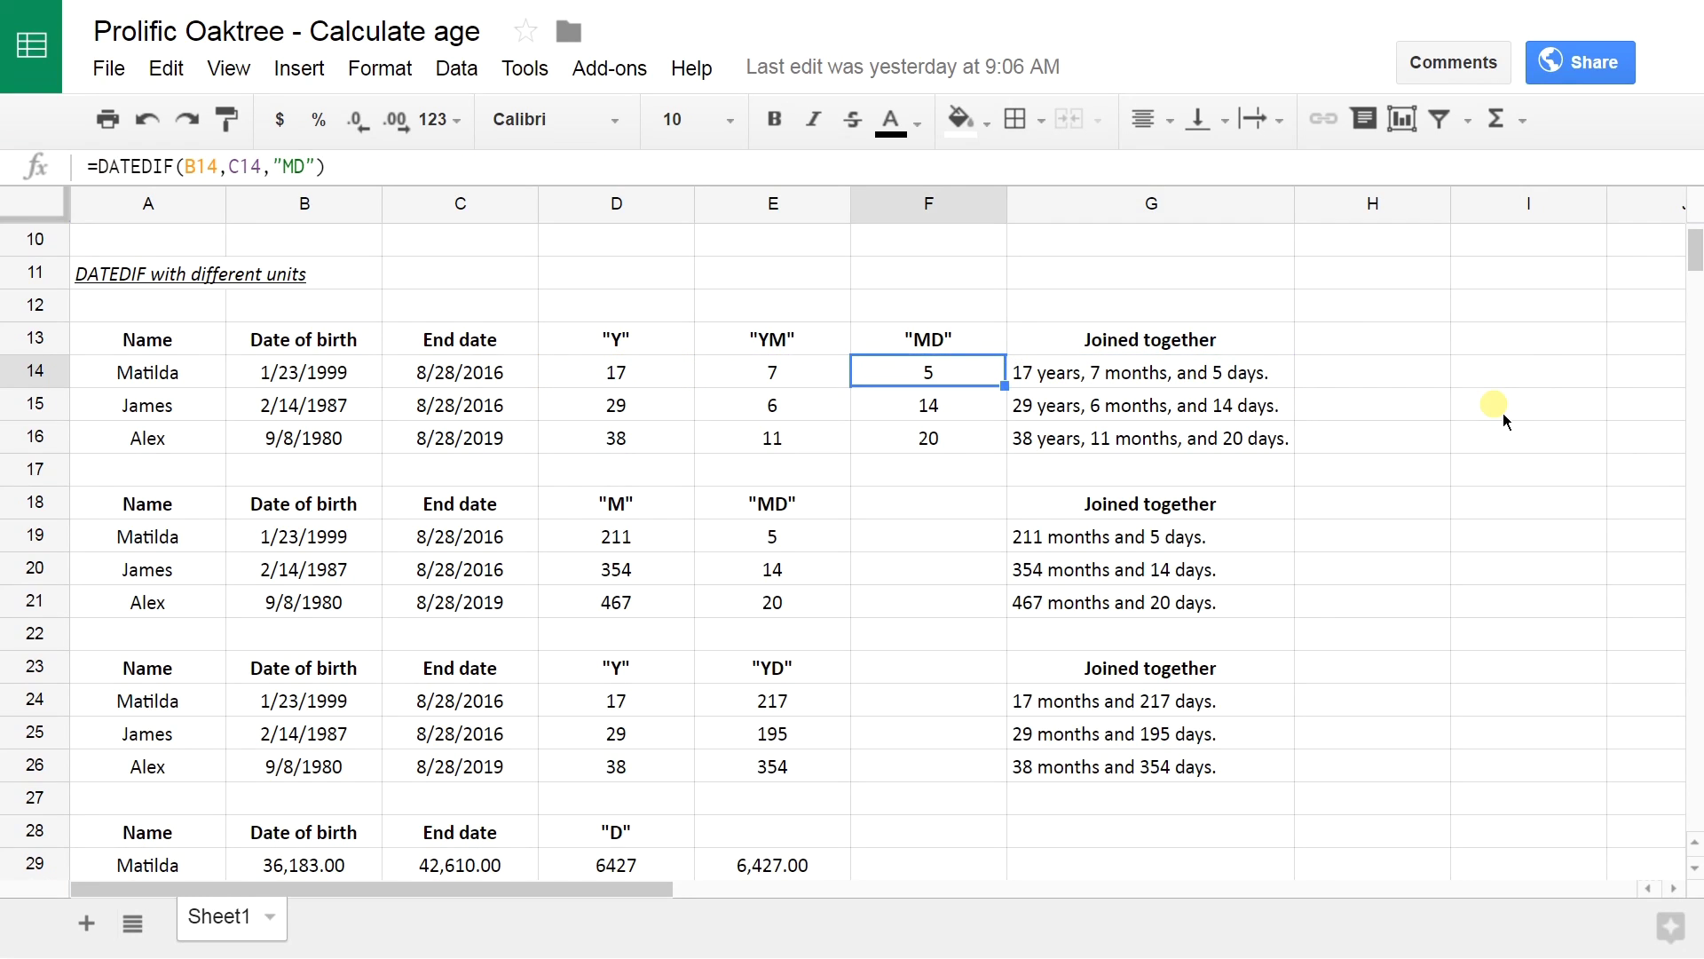
key("Down")
key("Down")
key("Down")
key("Down")
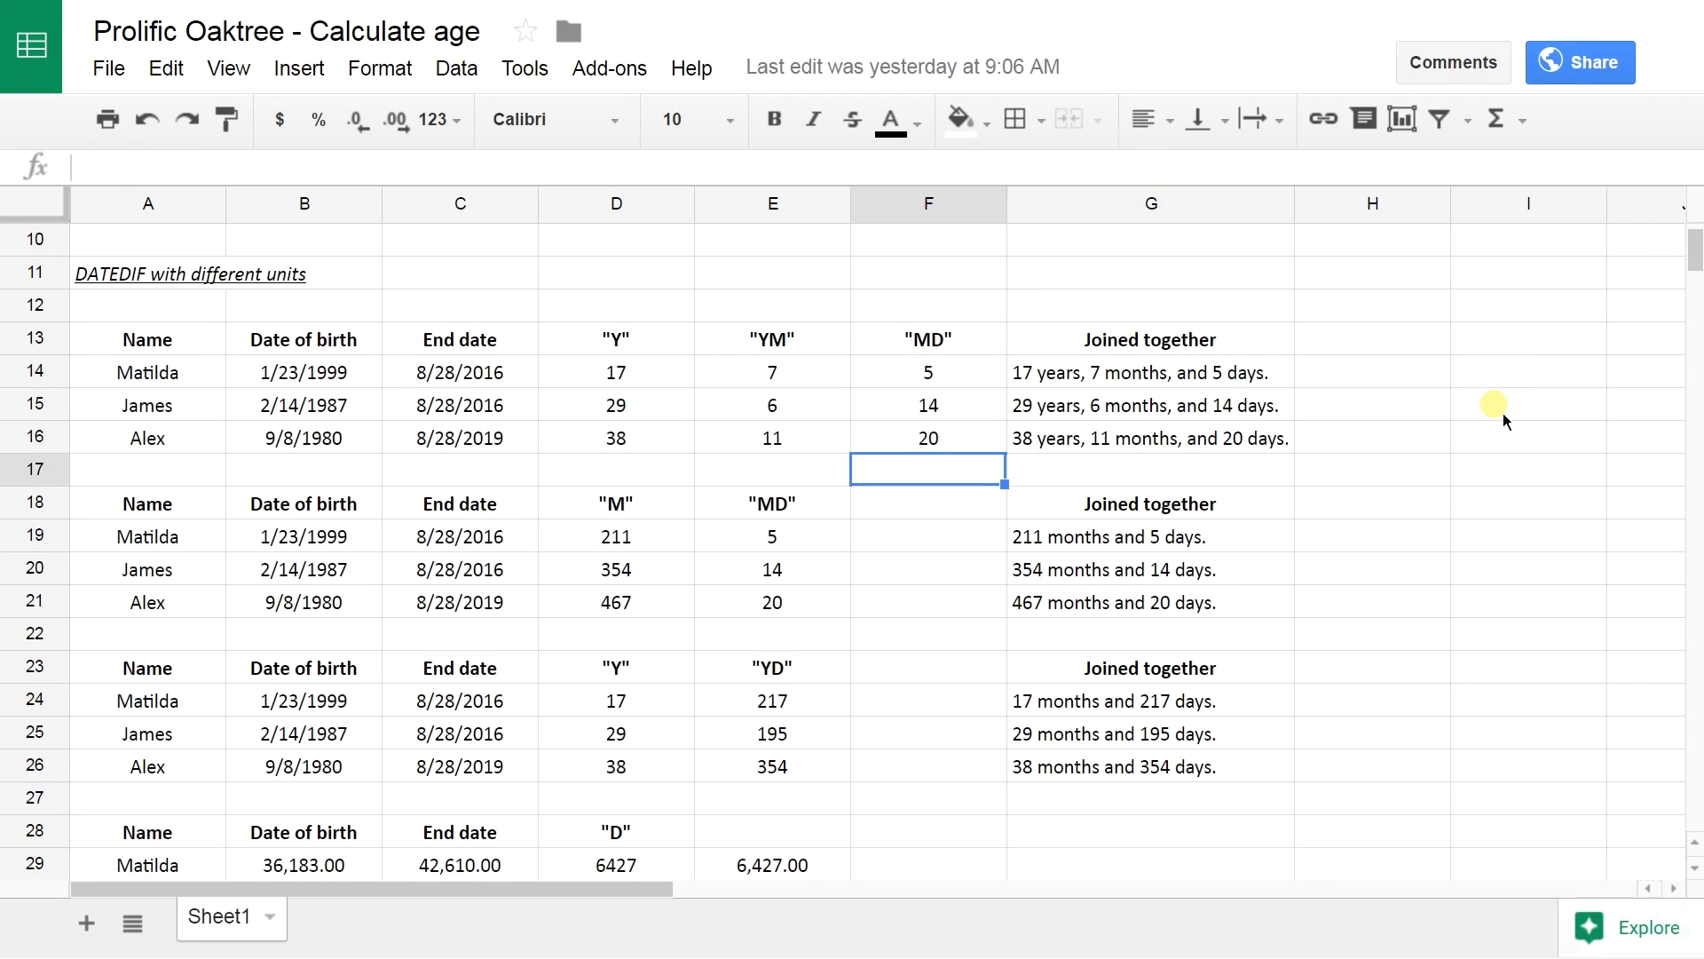
key("Left")
key("Left")
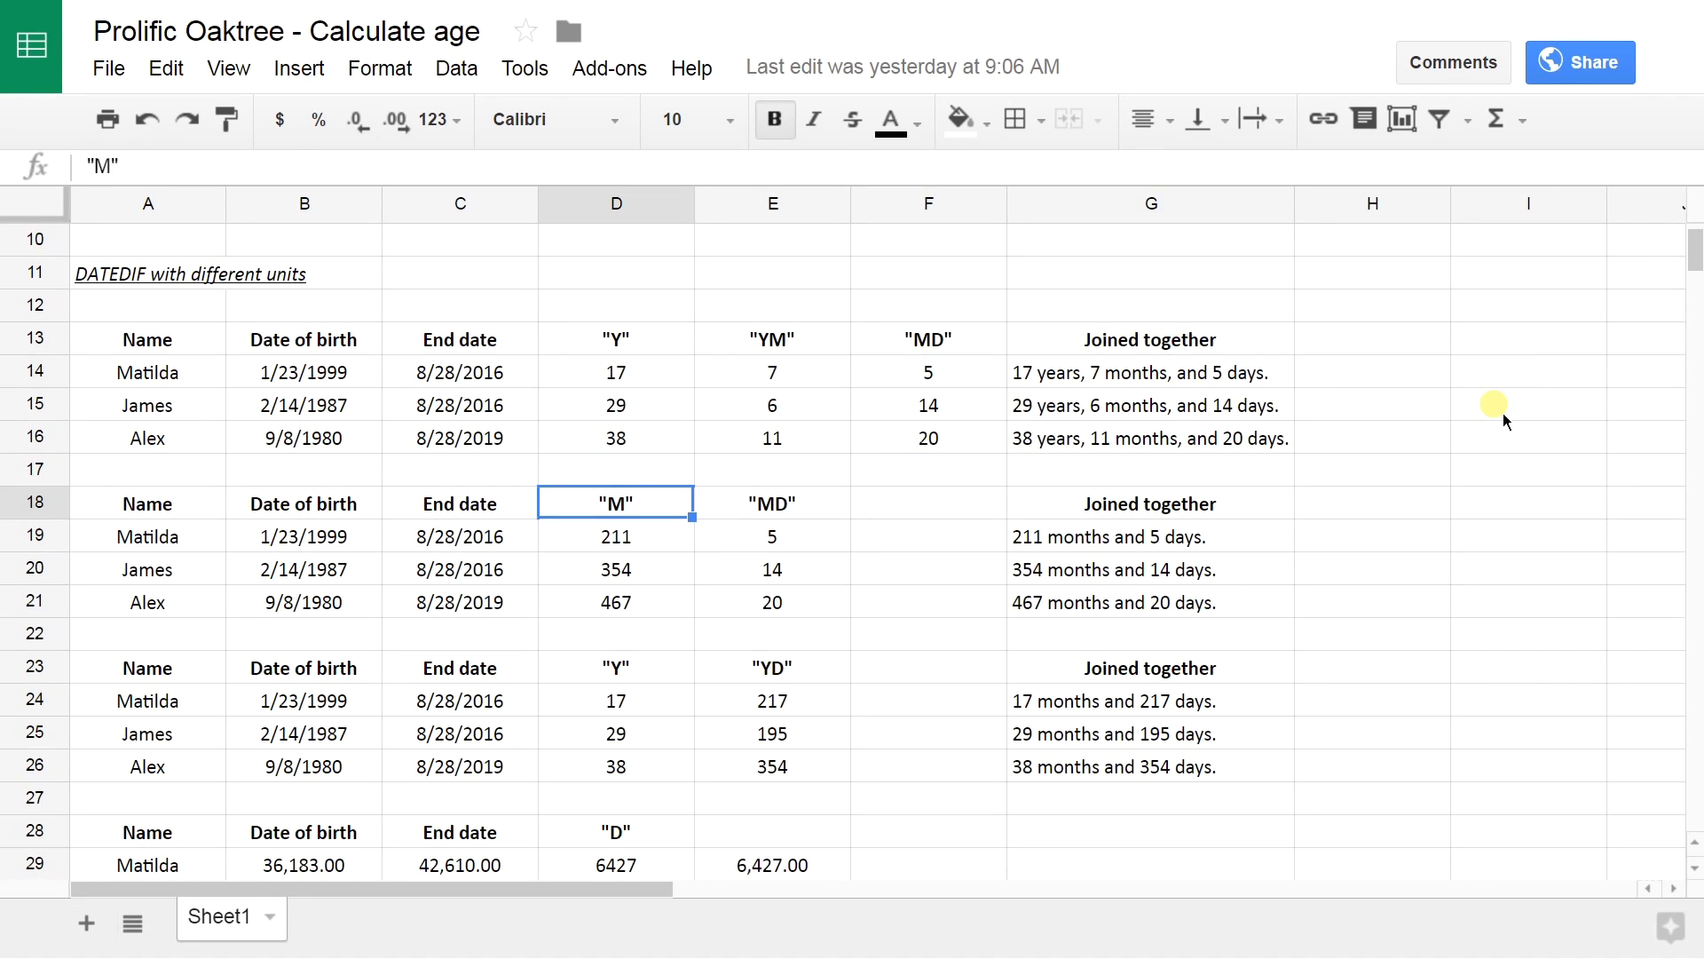
key("Down")
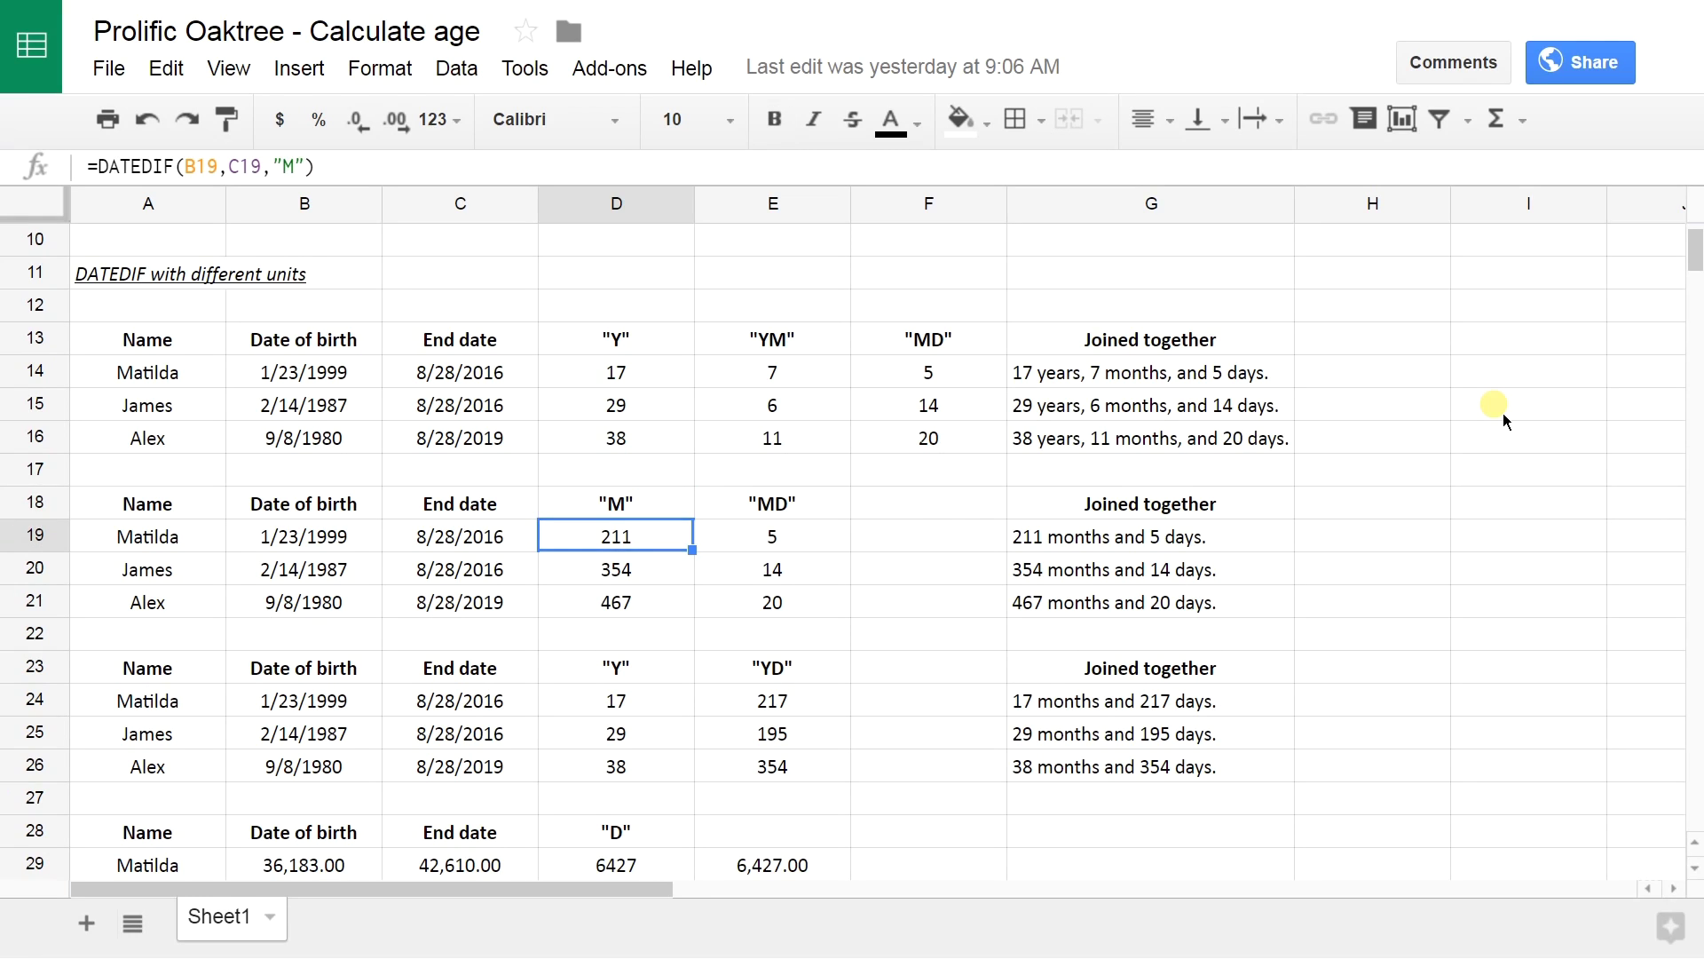
key("Right")
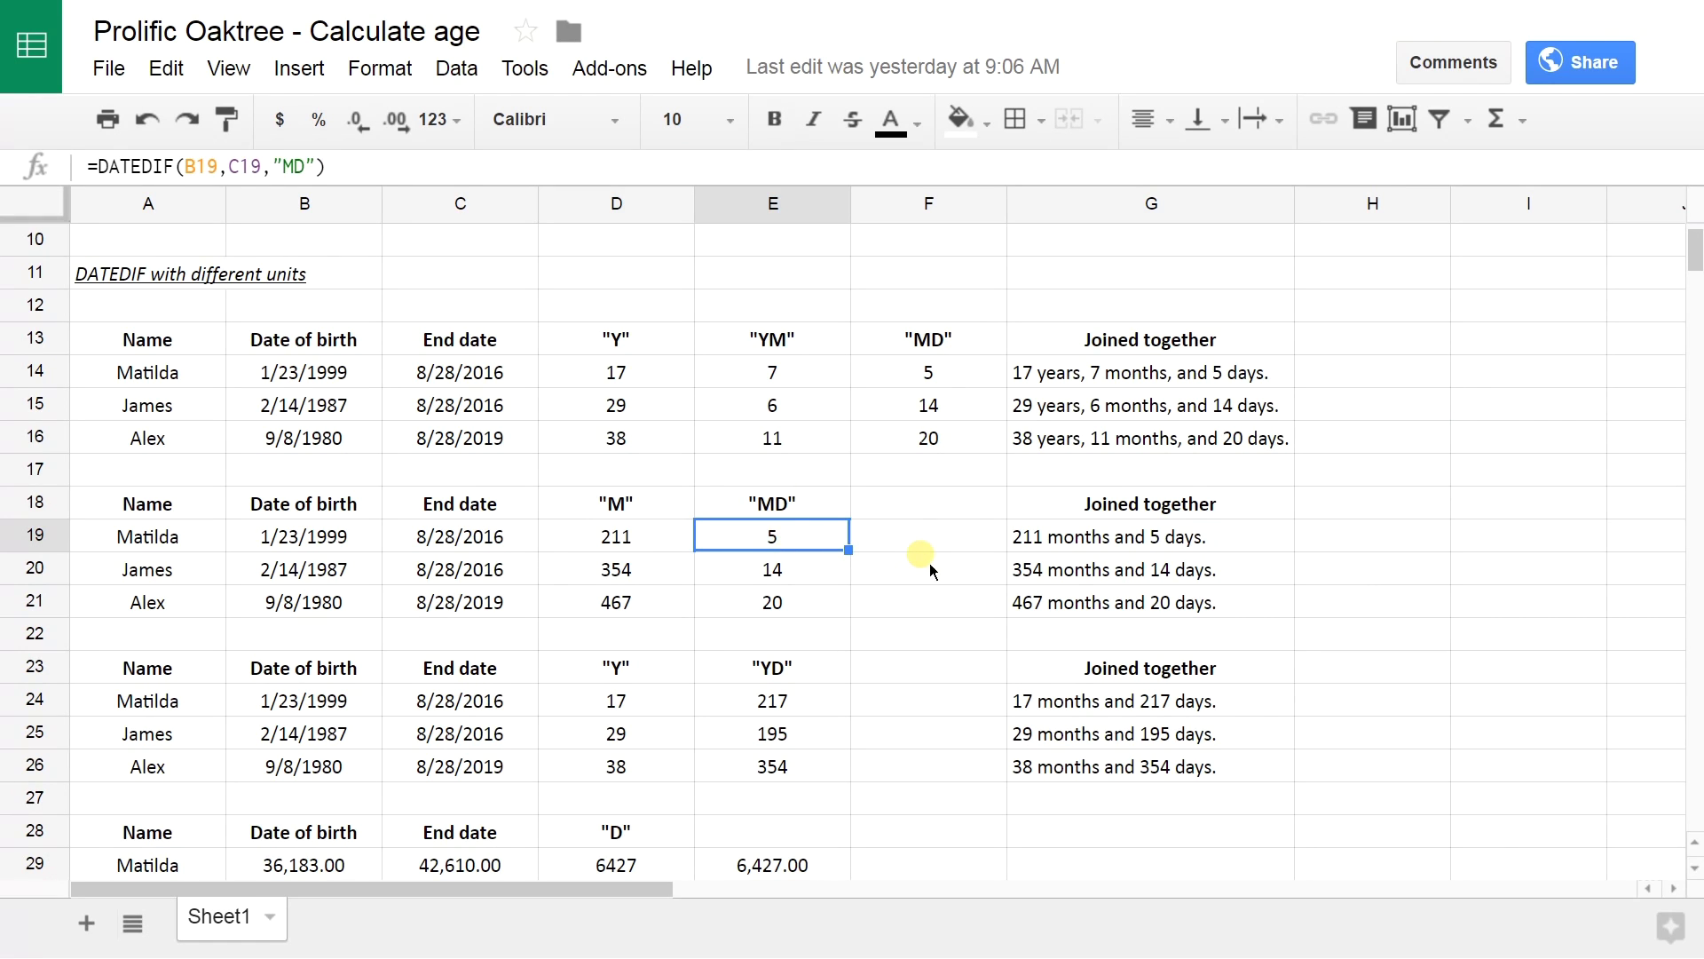
- Compare the "Y" and "YD" DATEDIF formulas in D24 and E24 of the third units table
scroll(862, 612, "down", 2)
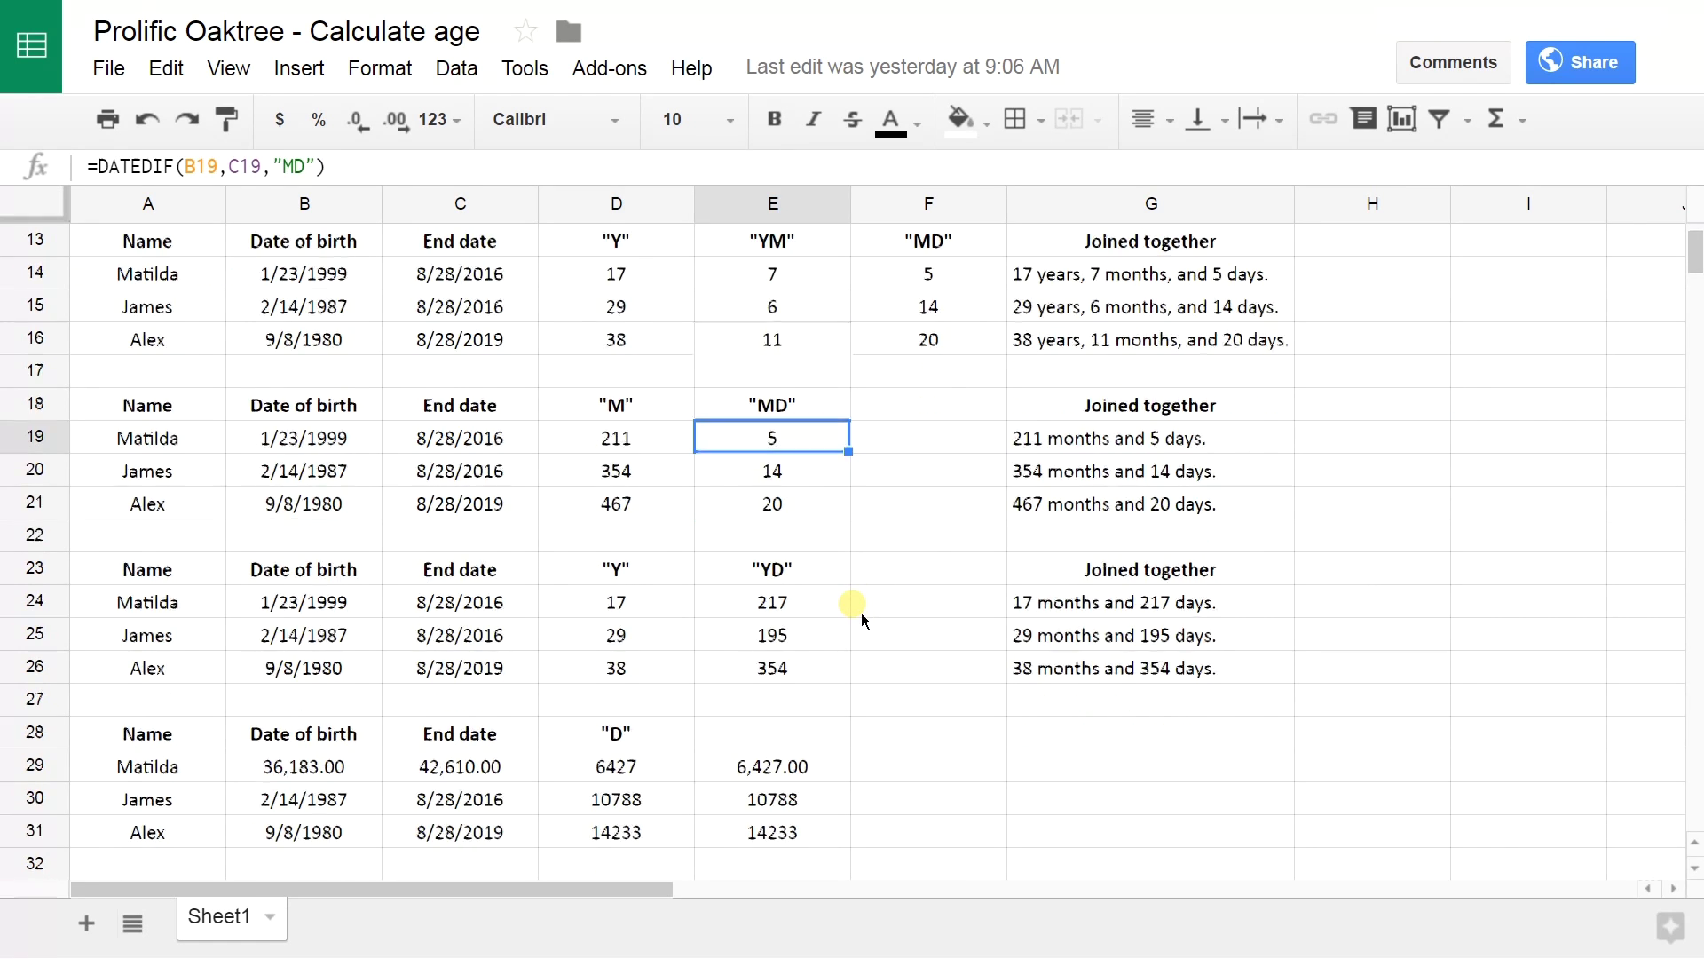
scroll(799, 542, "down", 1)
left_click(660, 504)
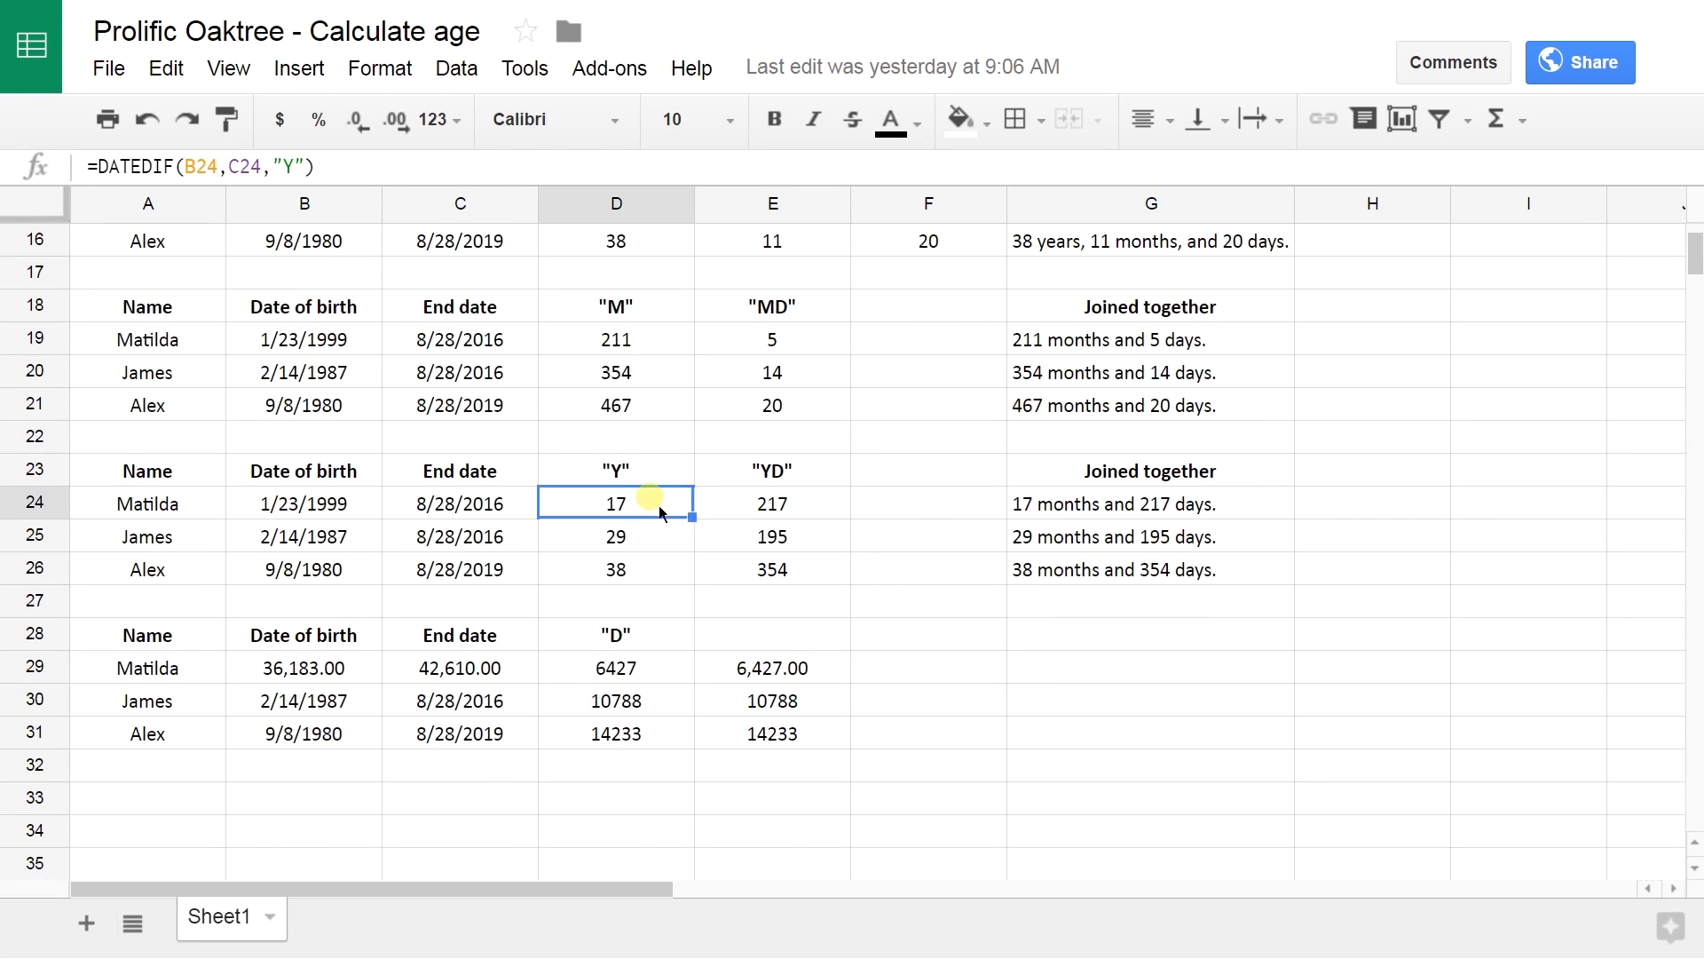
scroll(660, 505, "up", 1)
left_click(767, 580)
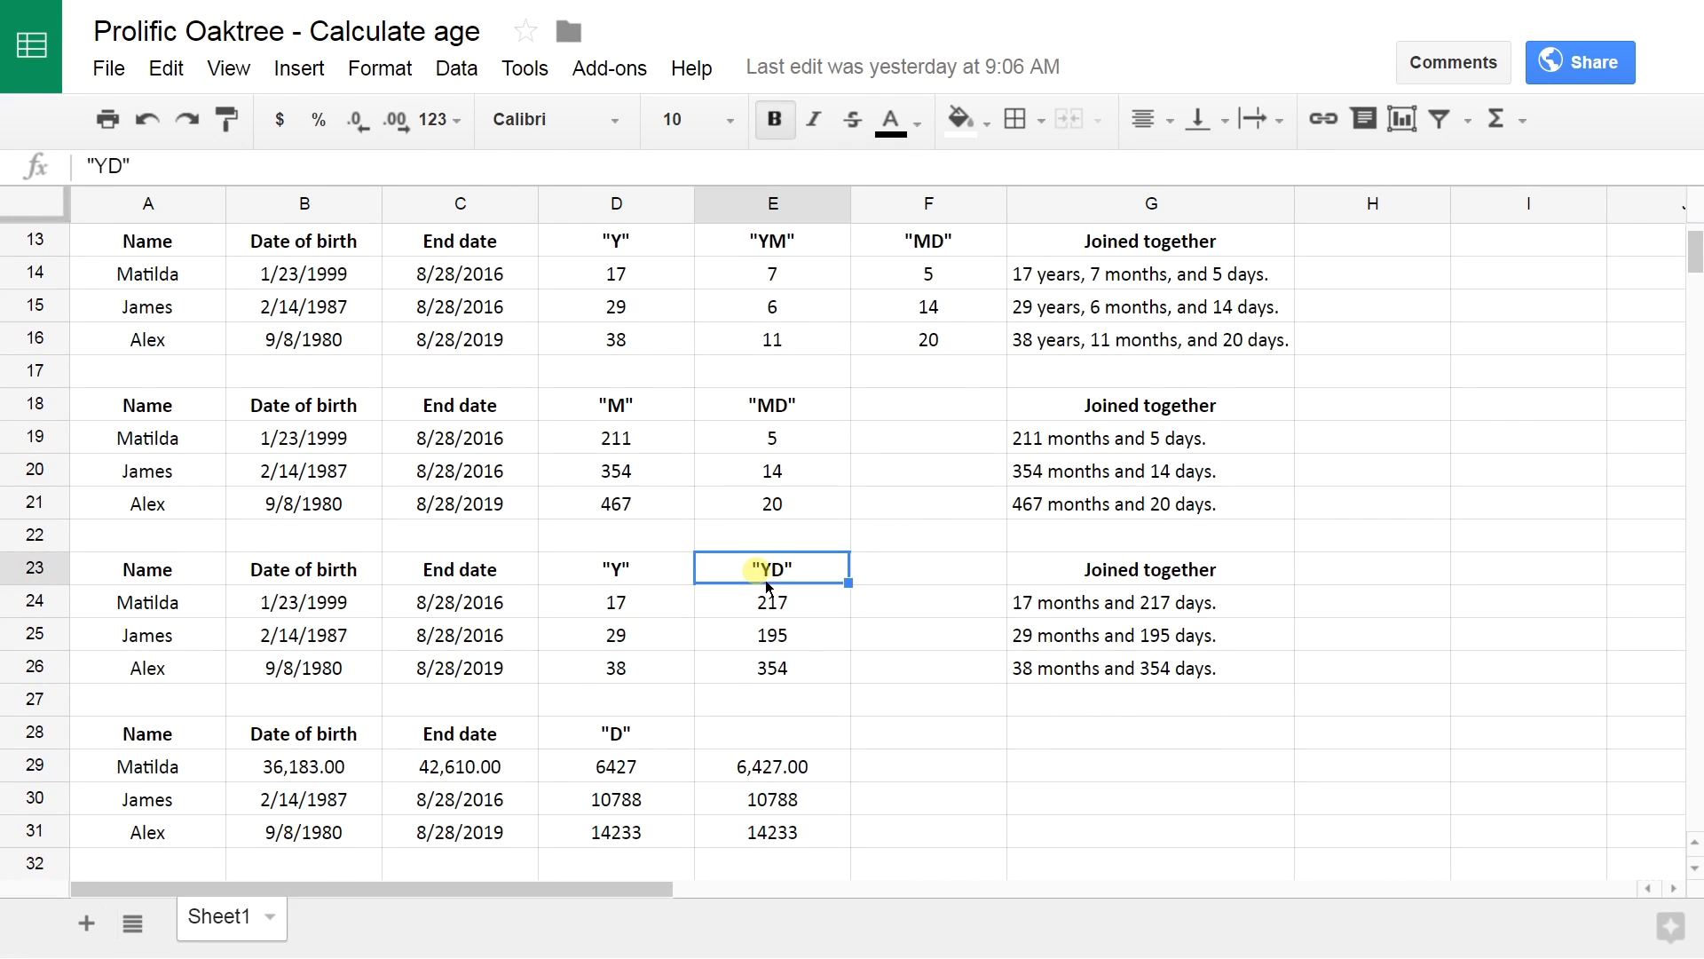
key("Down")
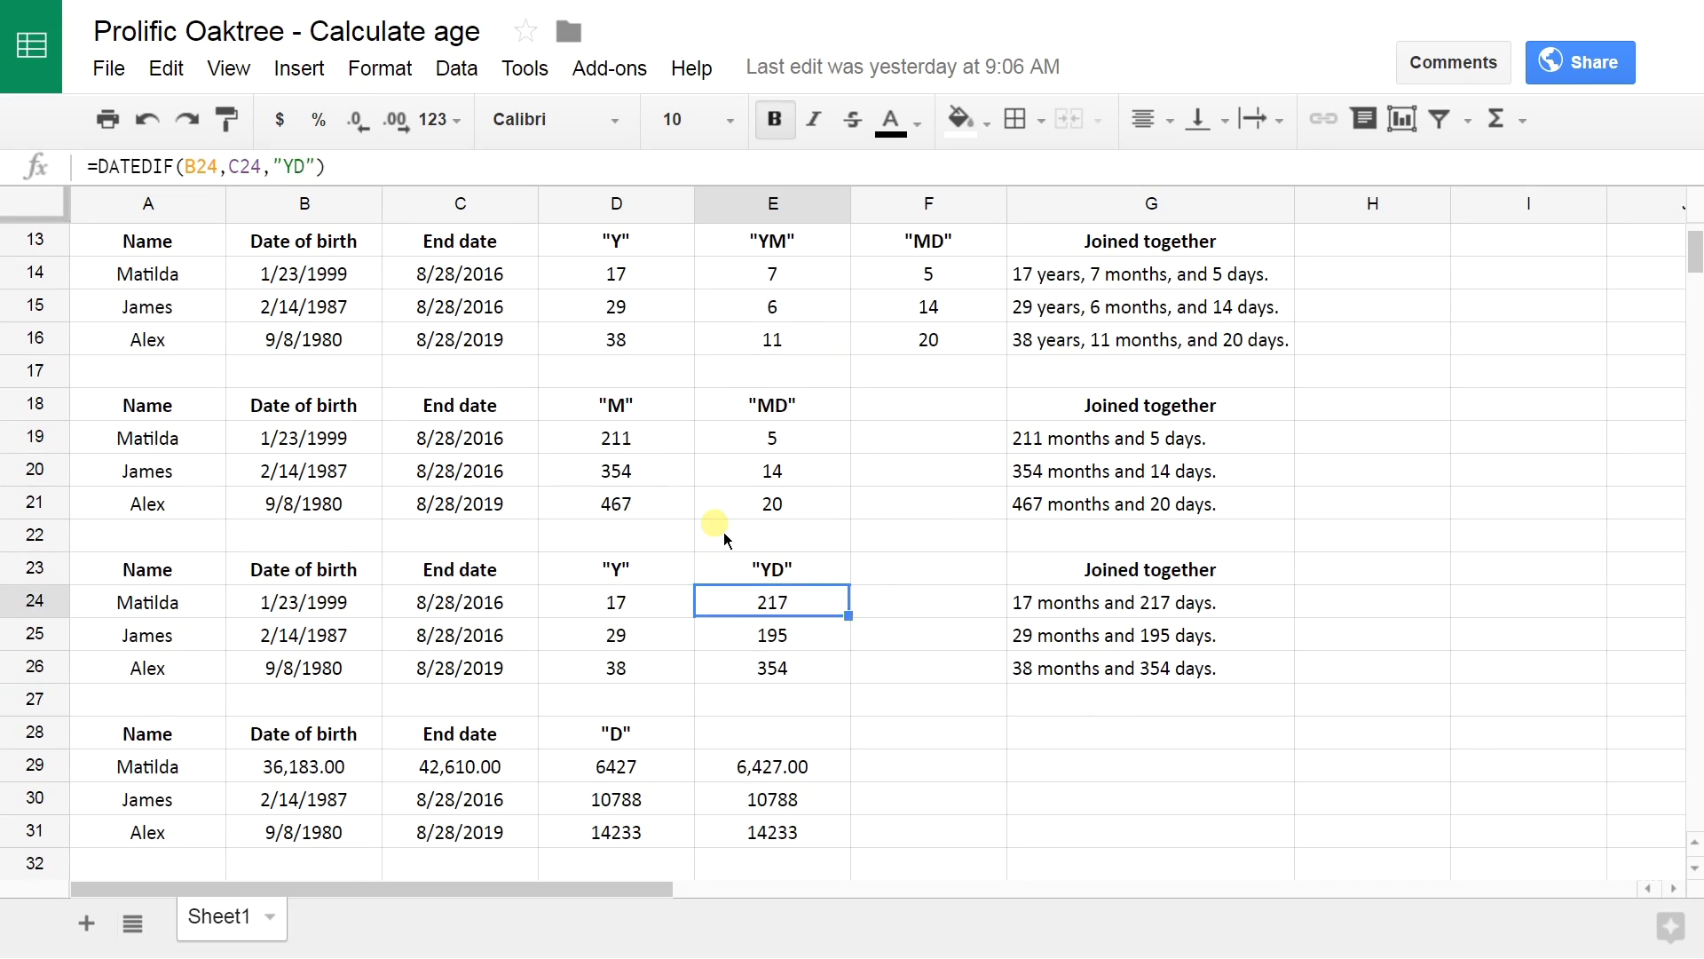
key("Left")
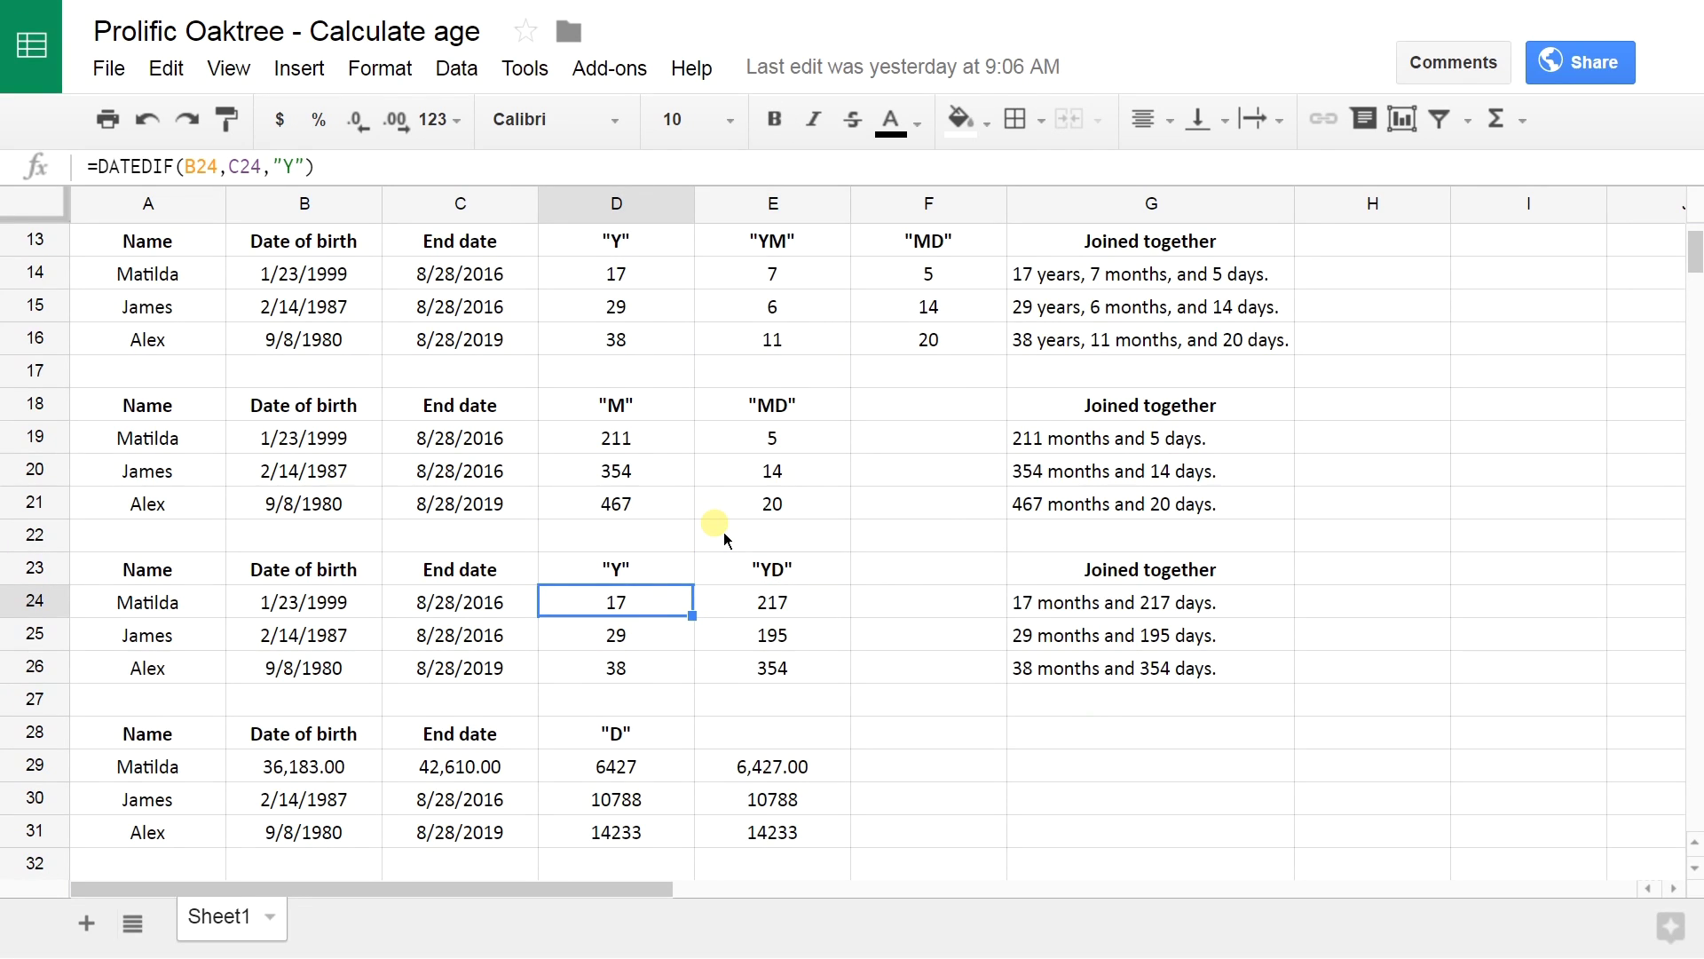
key("Right")
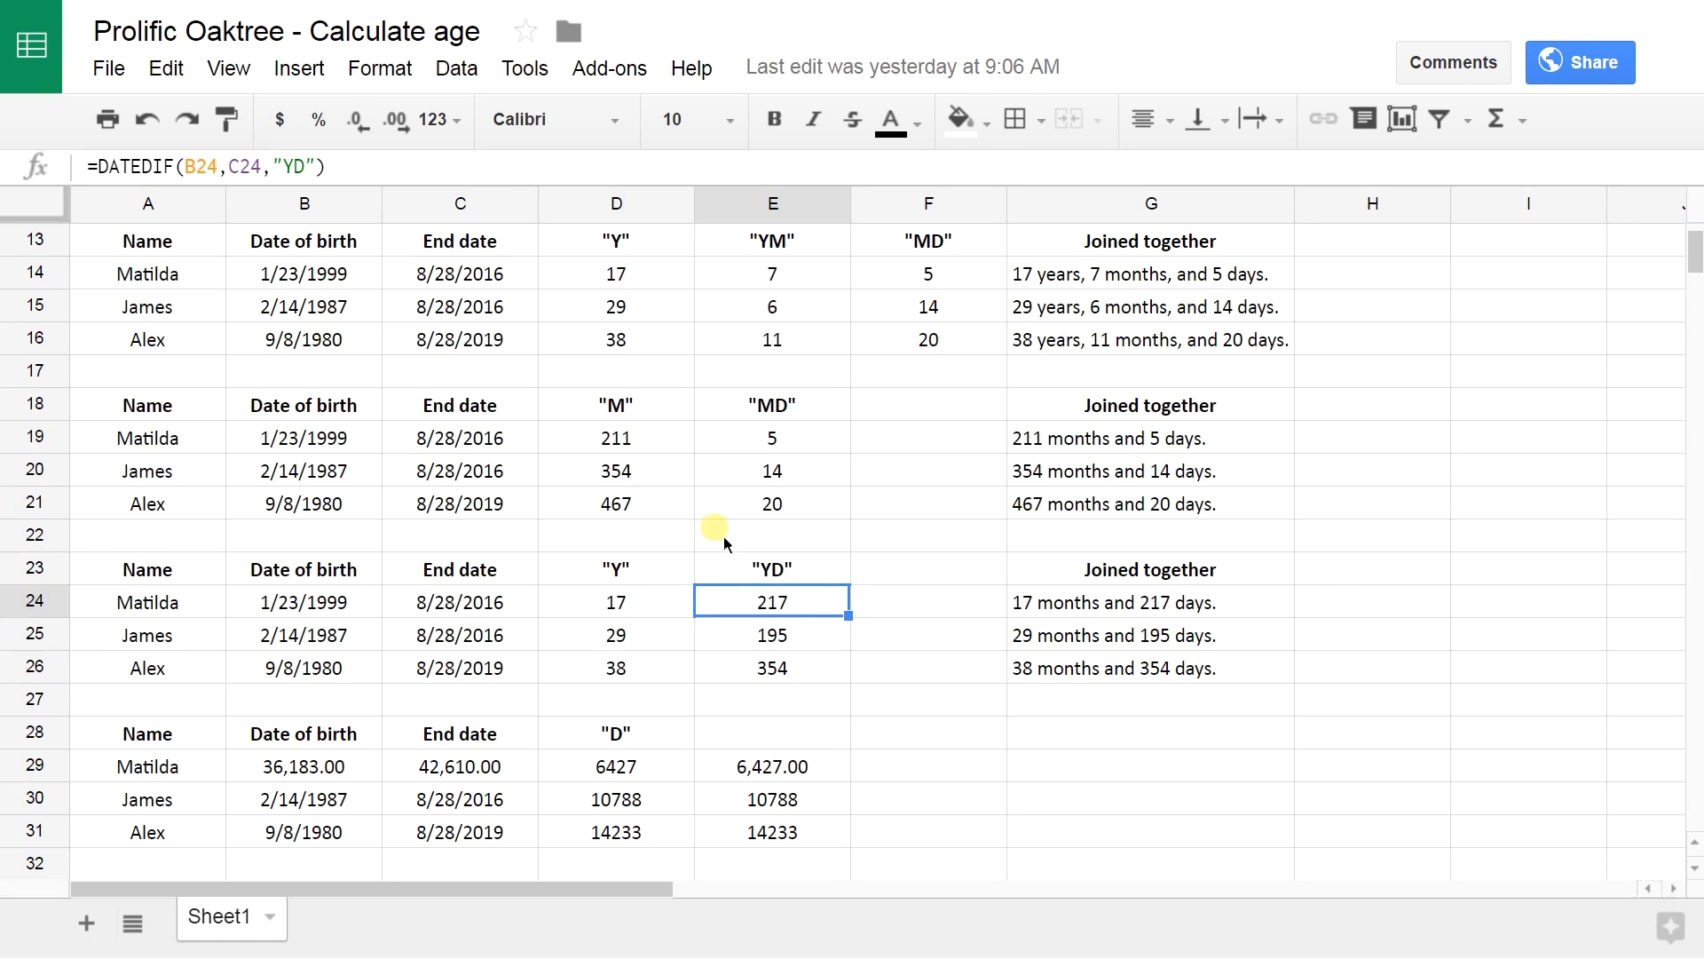
- Compare the "D" DATEDIF formula in D29 with the date subtraction in E29, checking the end date number in C29
scroll(709, 678, "down", 1)
left_click(692, 668)
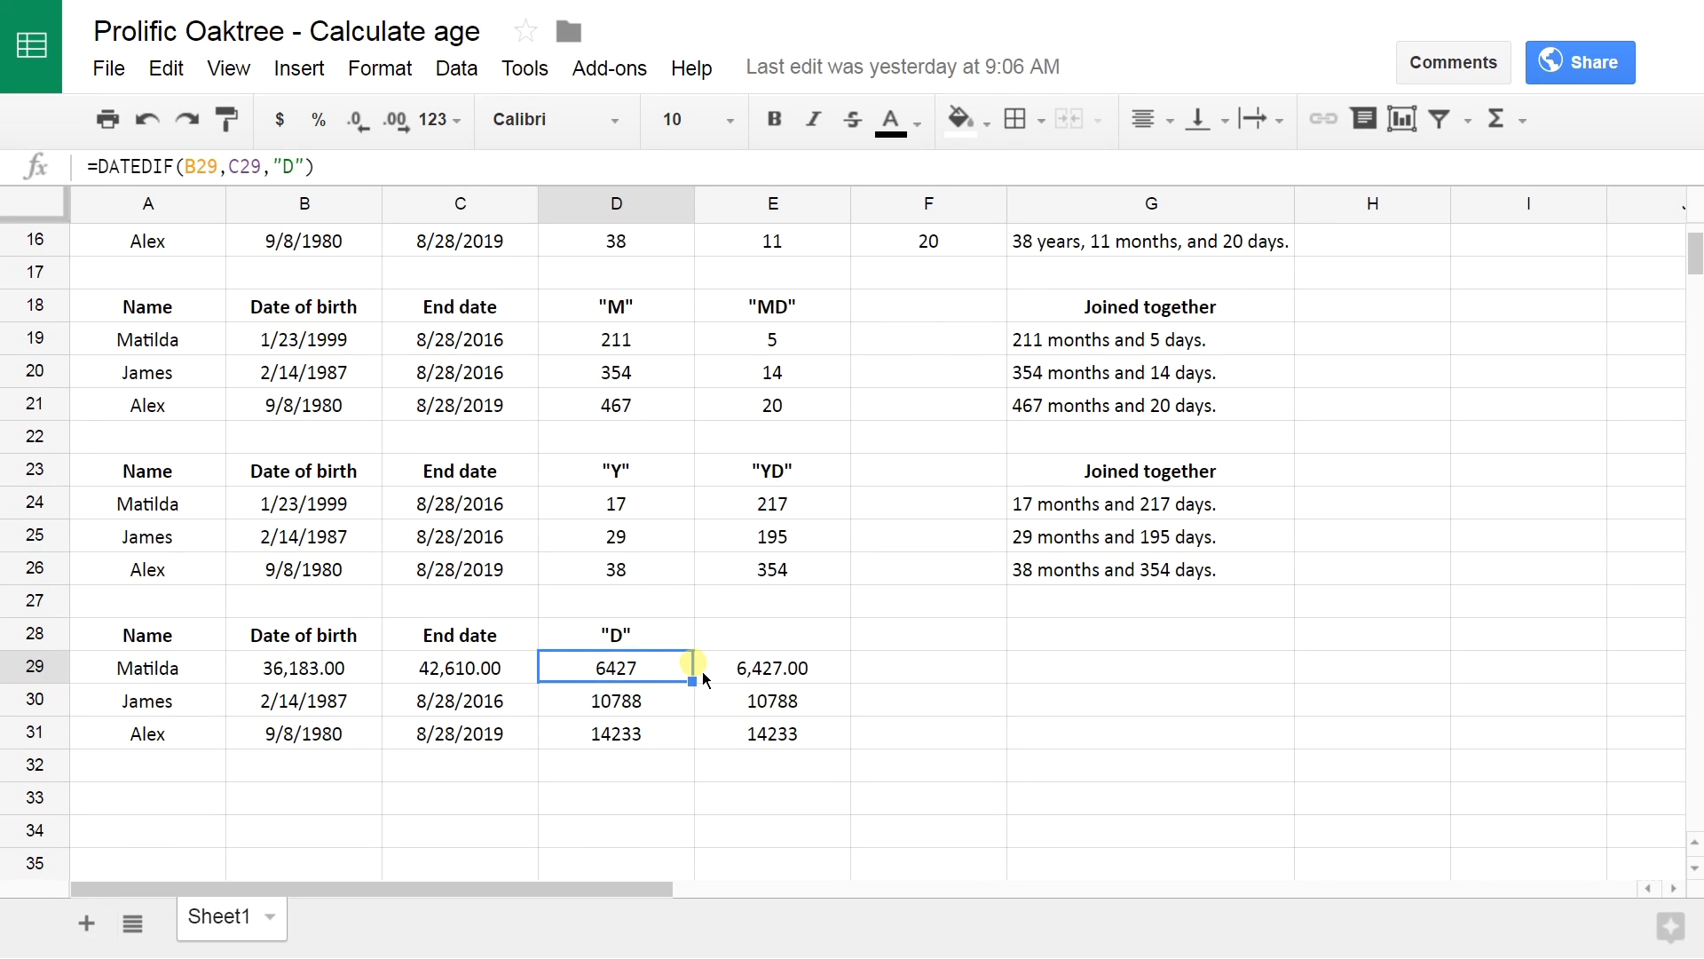
key("Left")
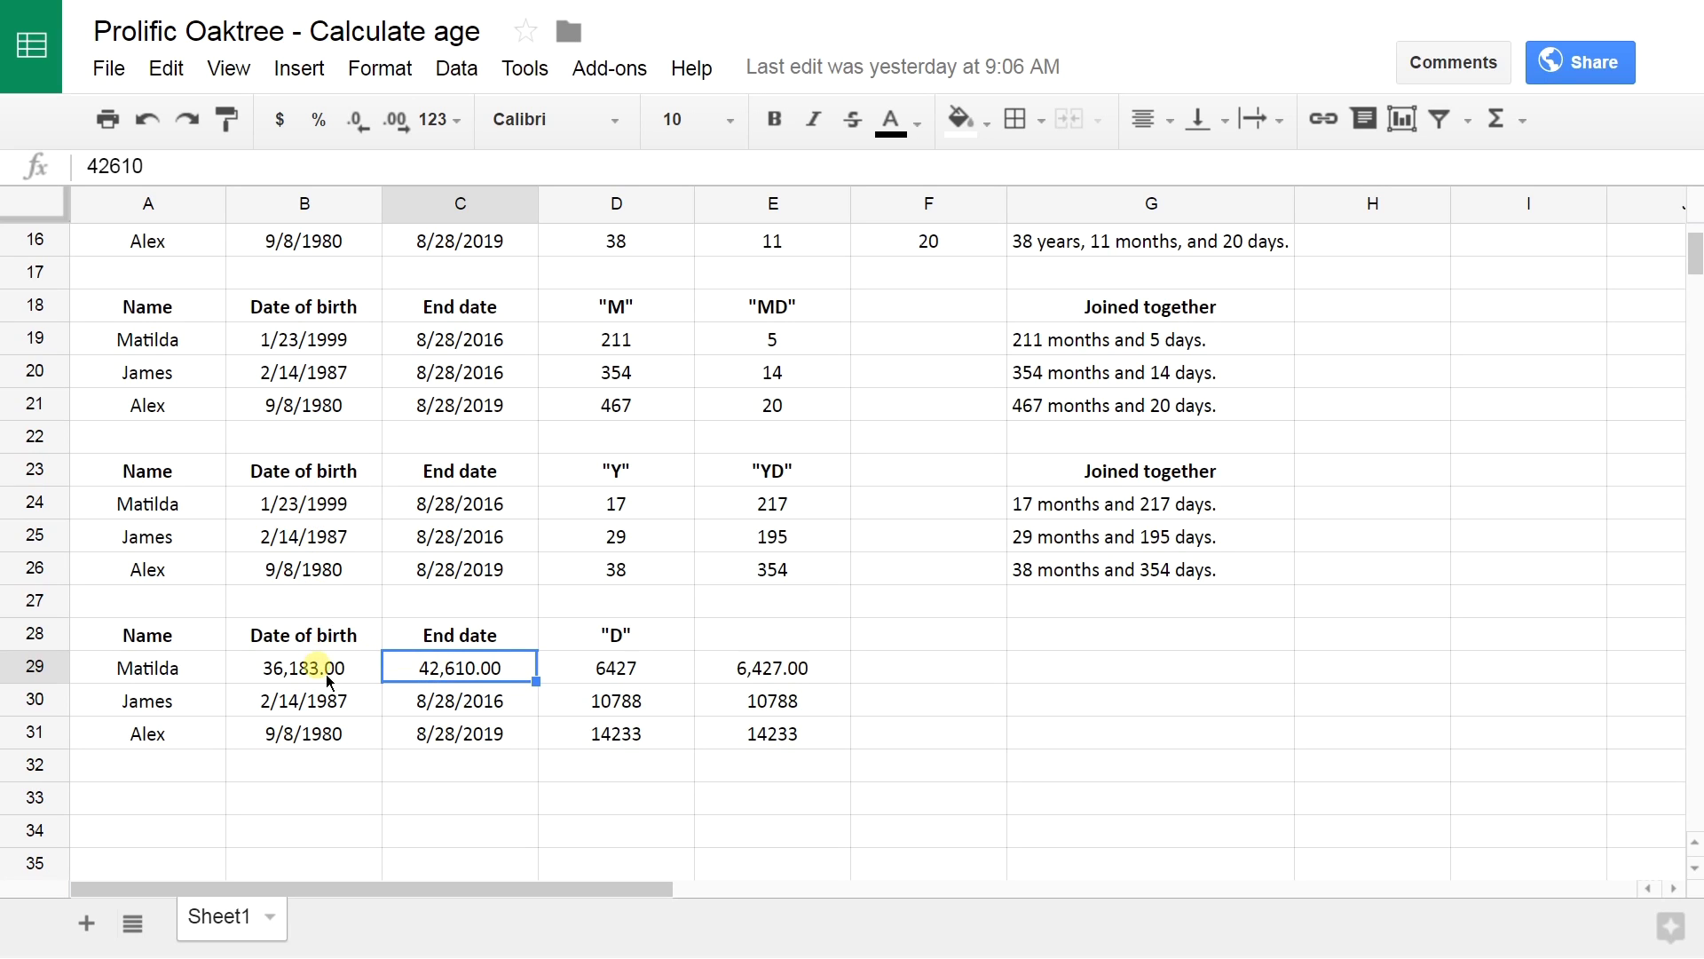
left_click(582, 680)
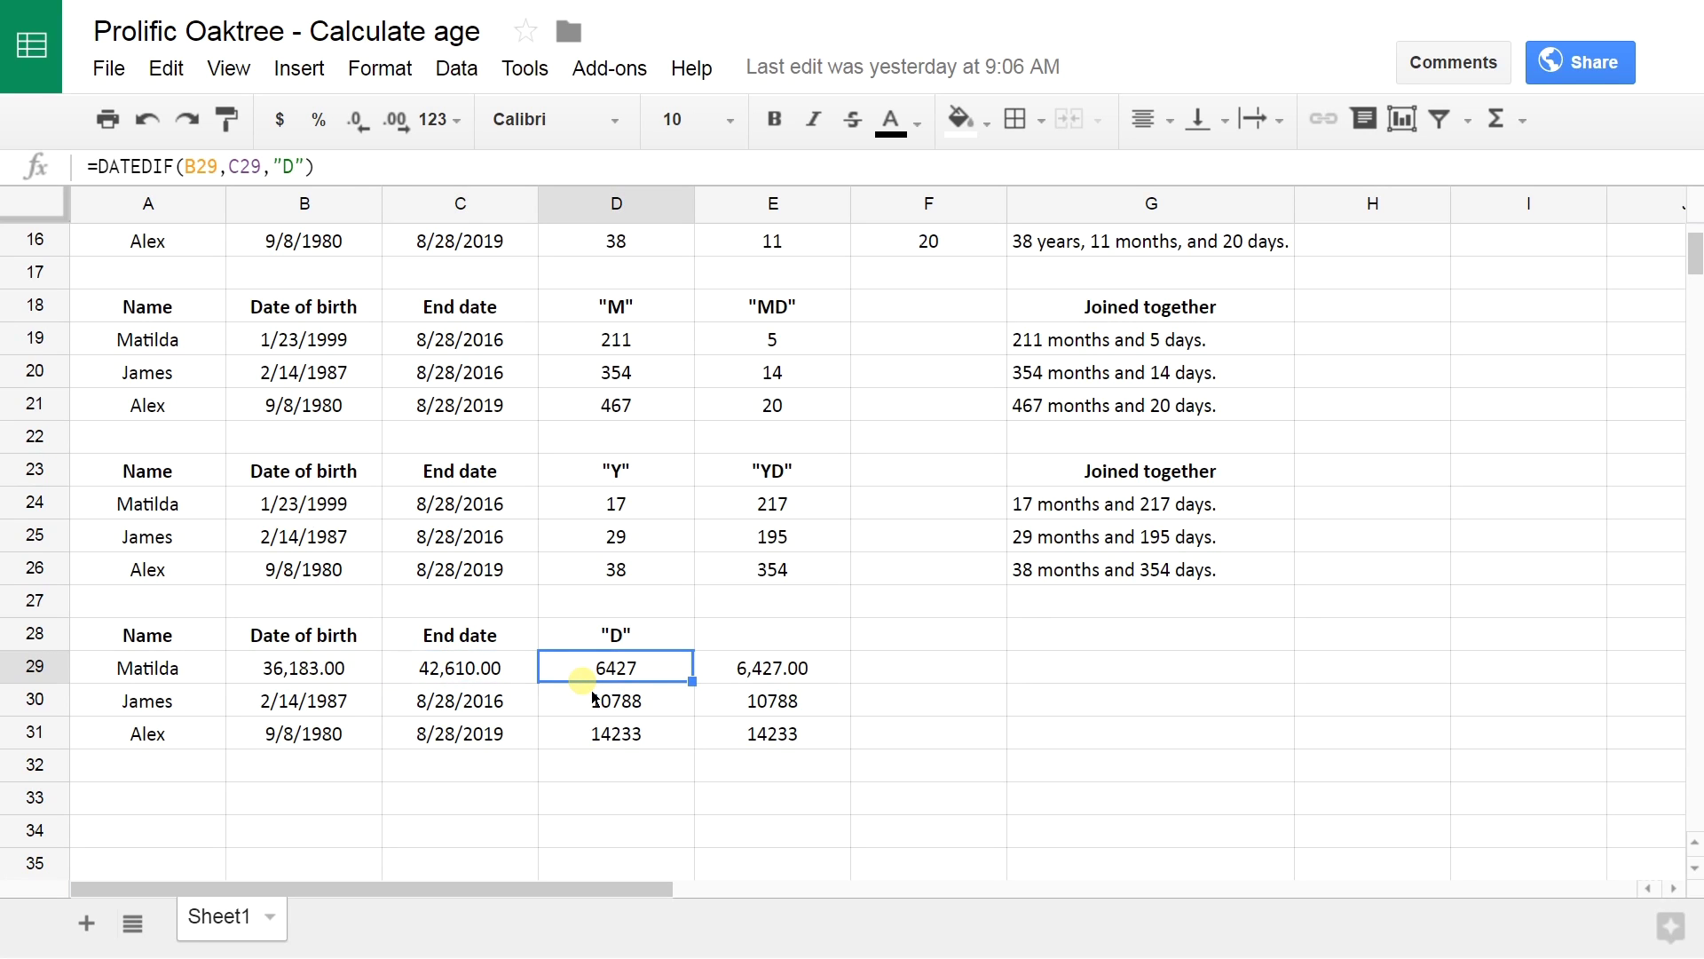
left_click(725, 679)
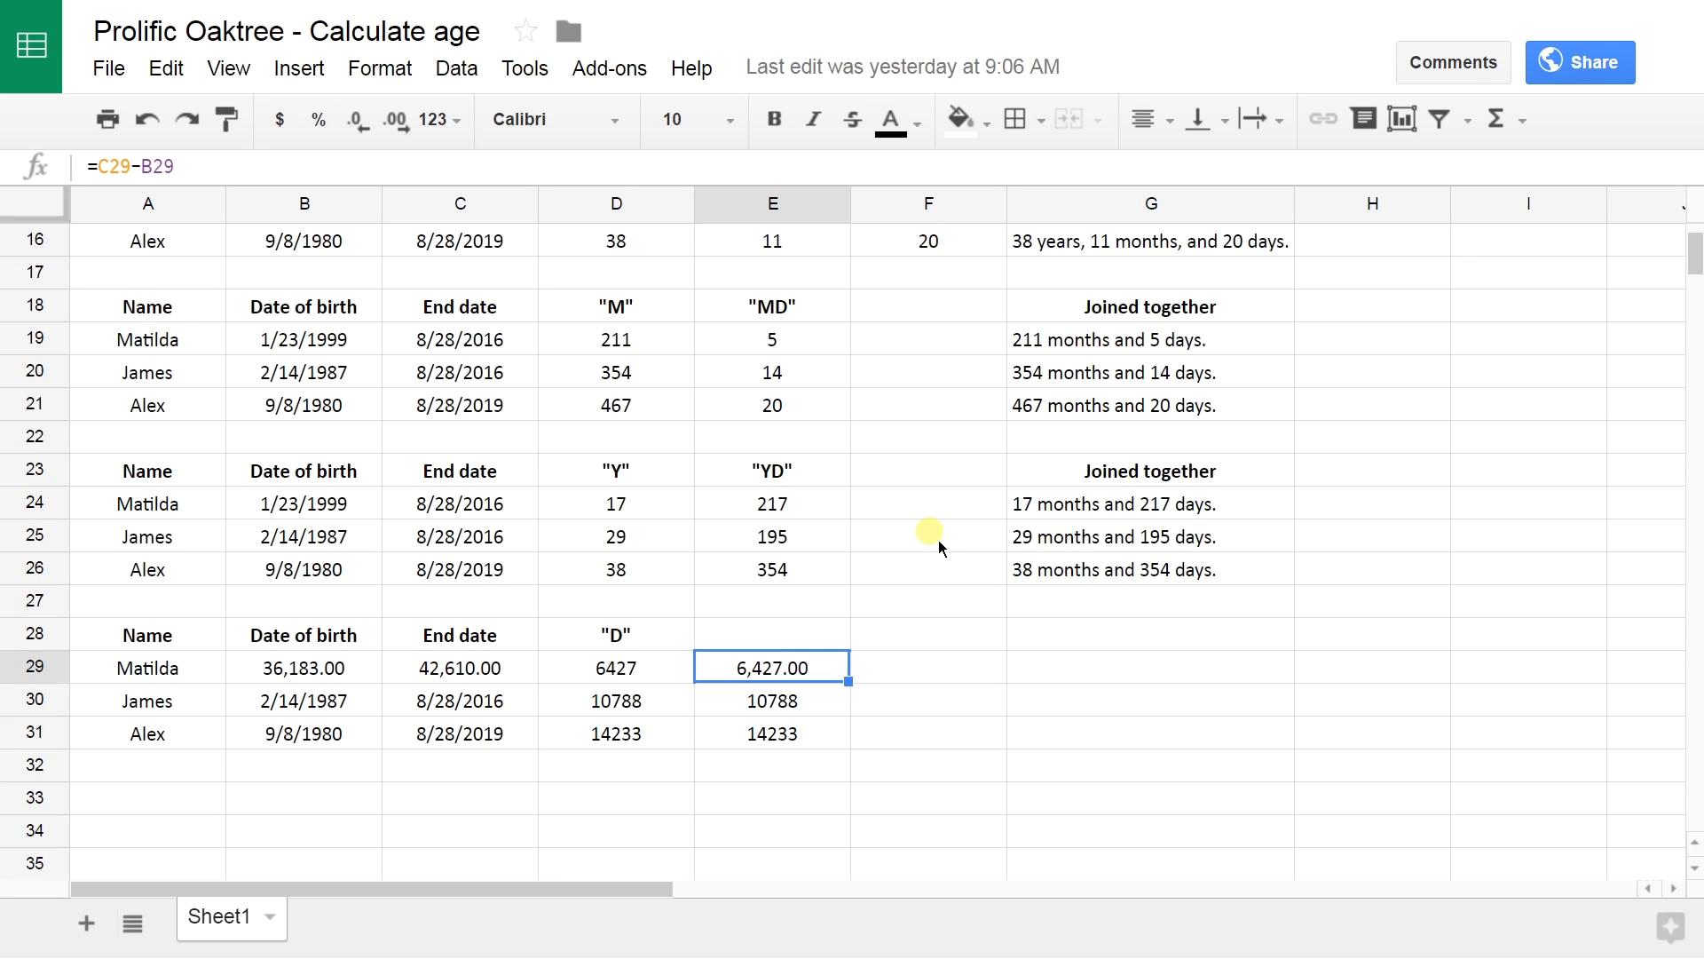
- Review all the DATEDIF unit tables again, returning to the "Y" formula in D14
scroll(938, 539, "up", 1)
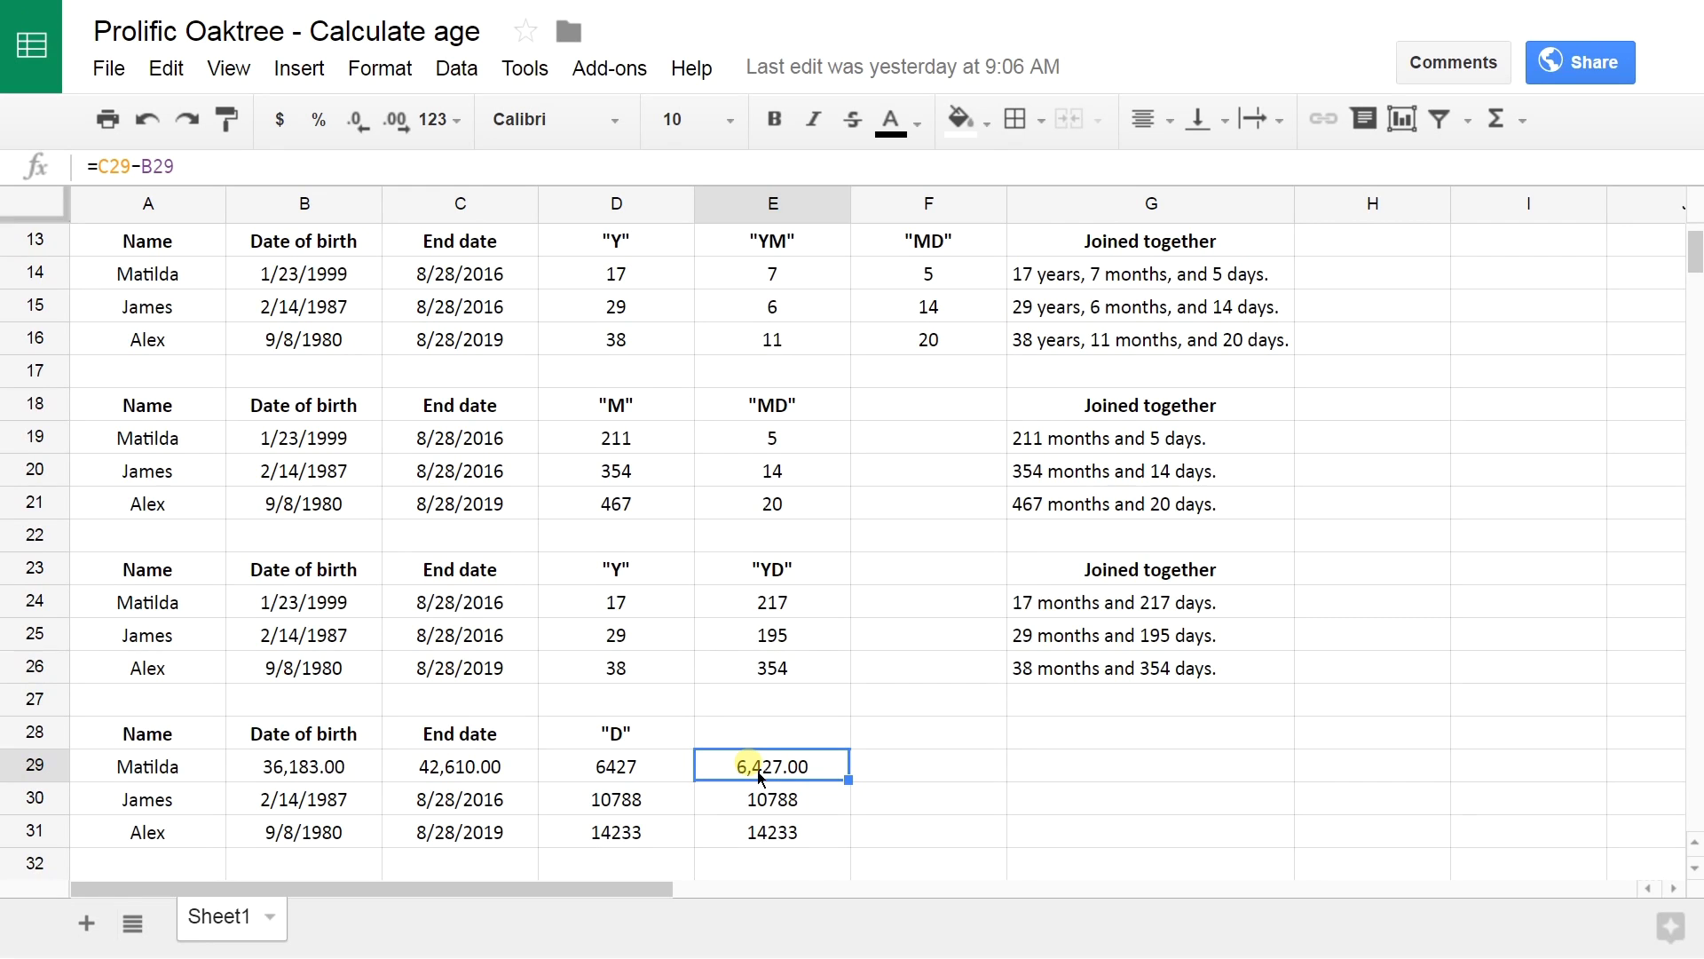
scroll(758, 771, "up", 1)
scroll(758, 771, "down", 2)
scroll(758, 770, "up", 2)
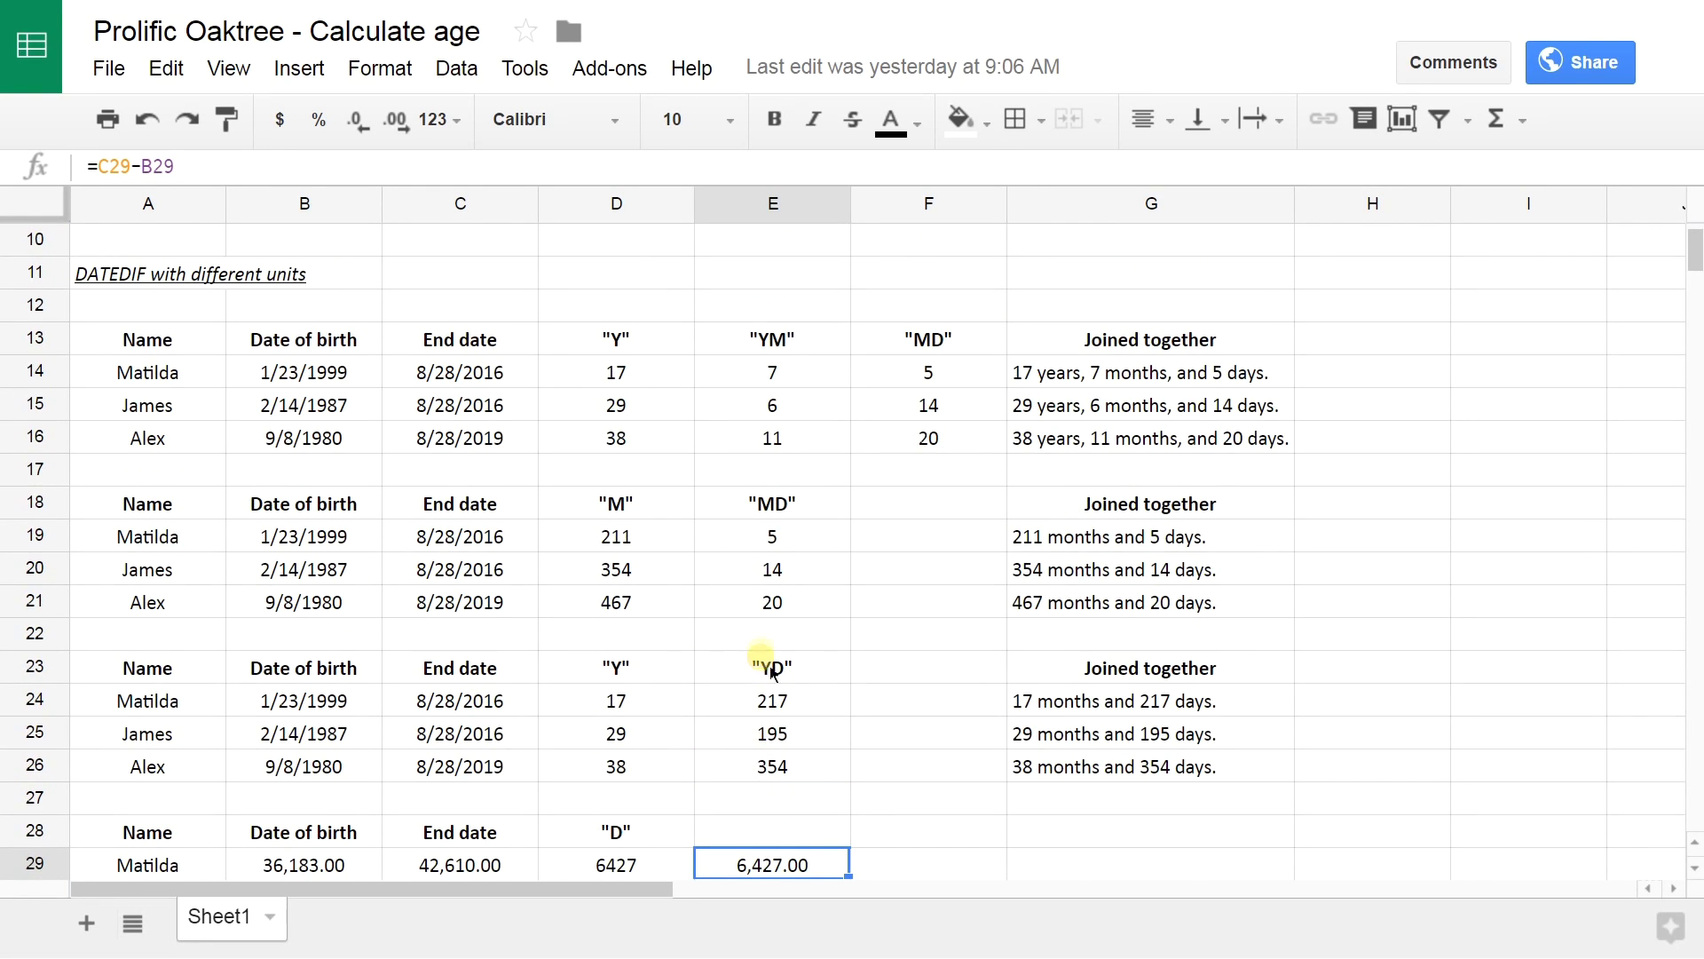
scroll(764, 662, "up", 1)
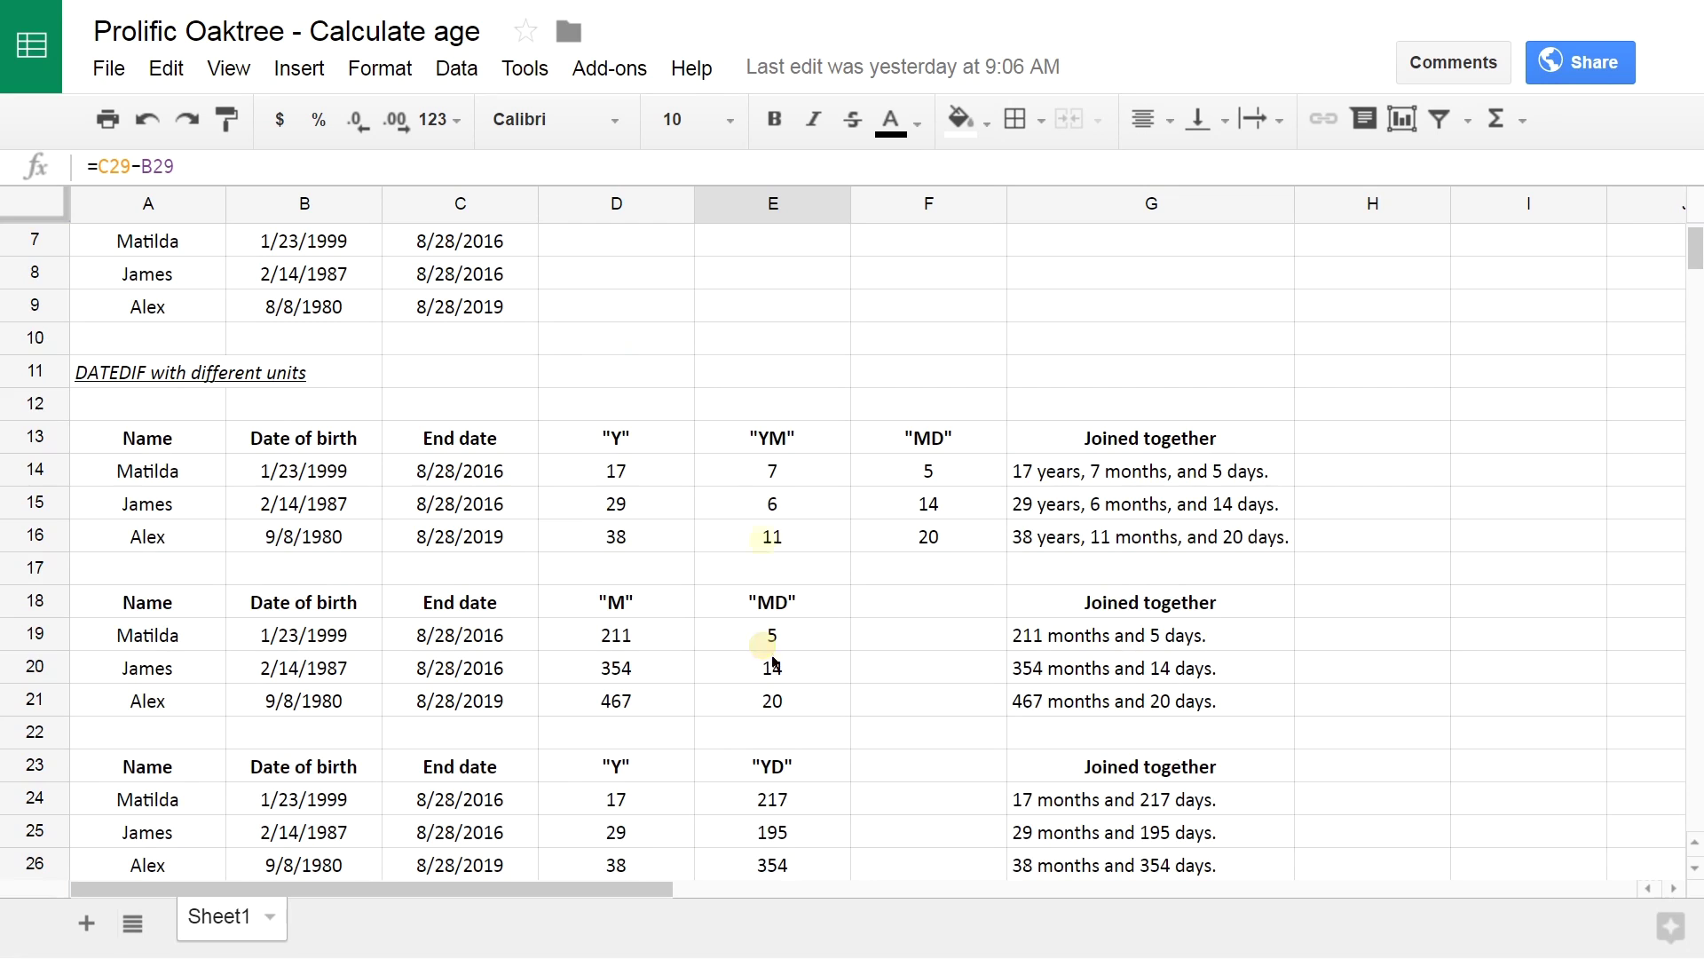
left_click(705, 479)
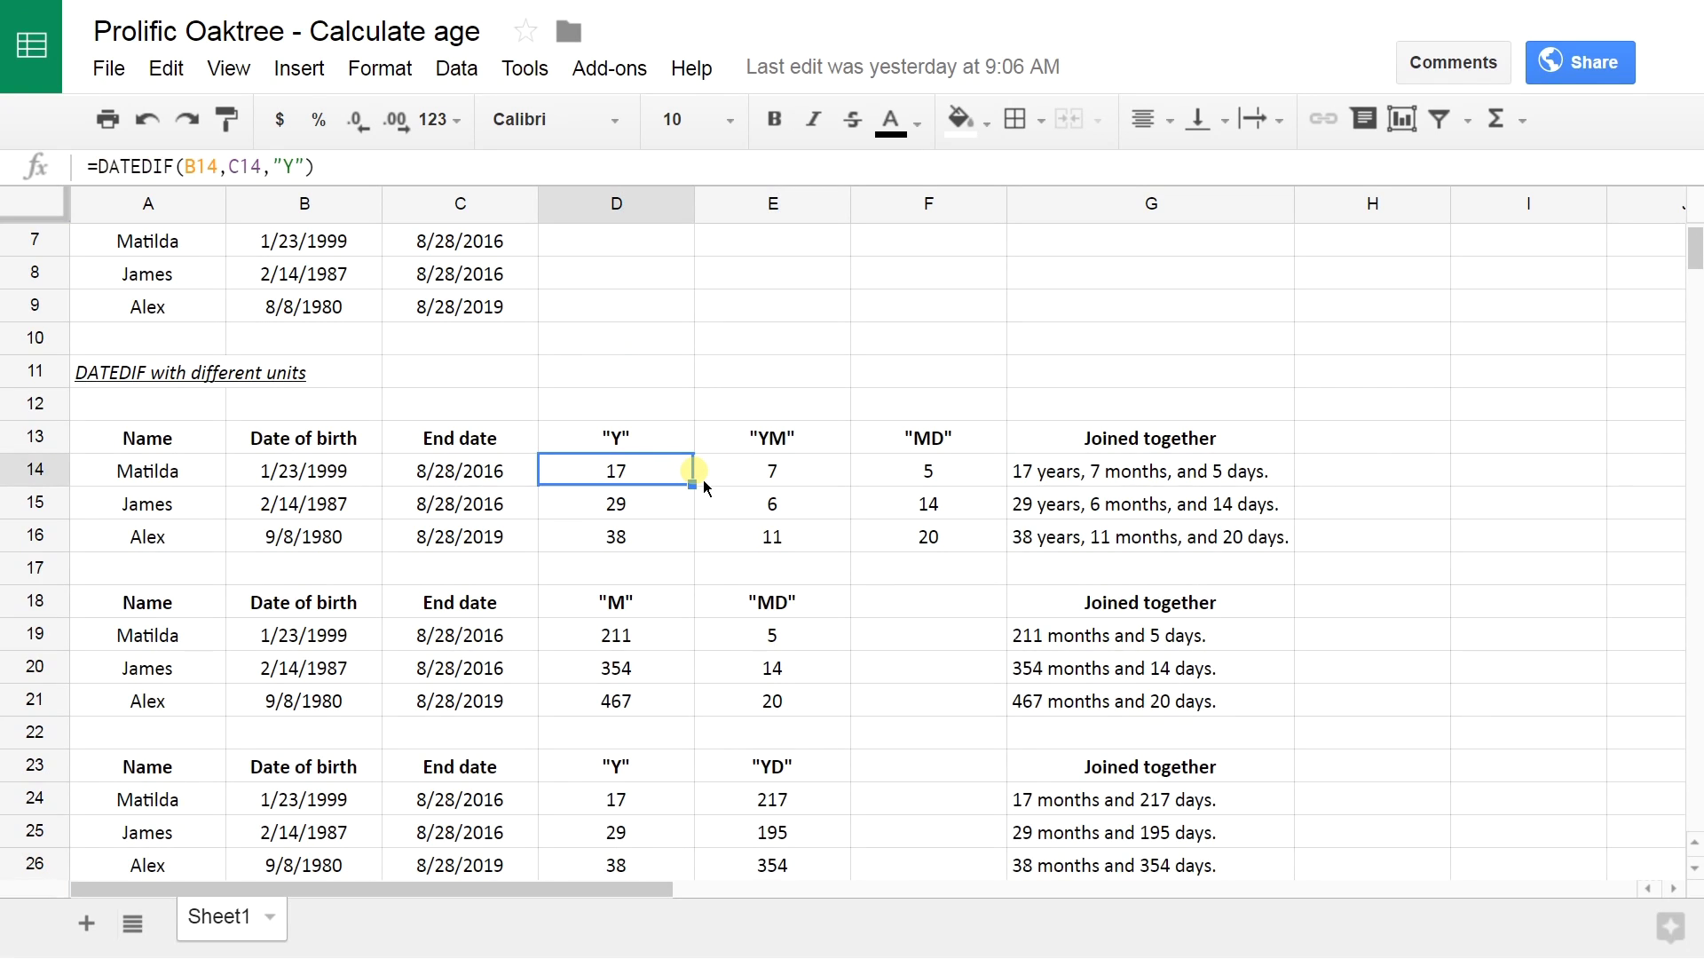
scroll(704, 480, "down", 1)
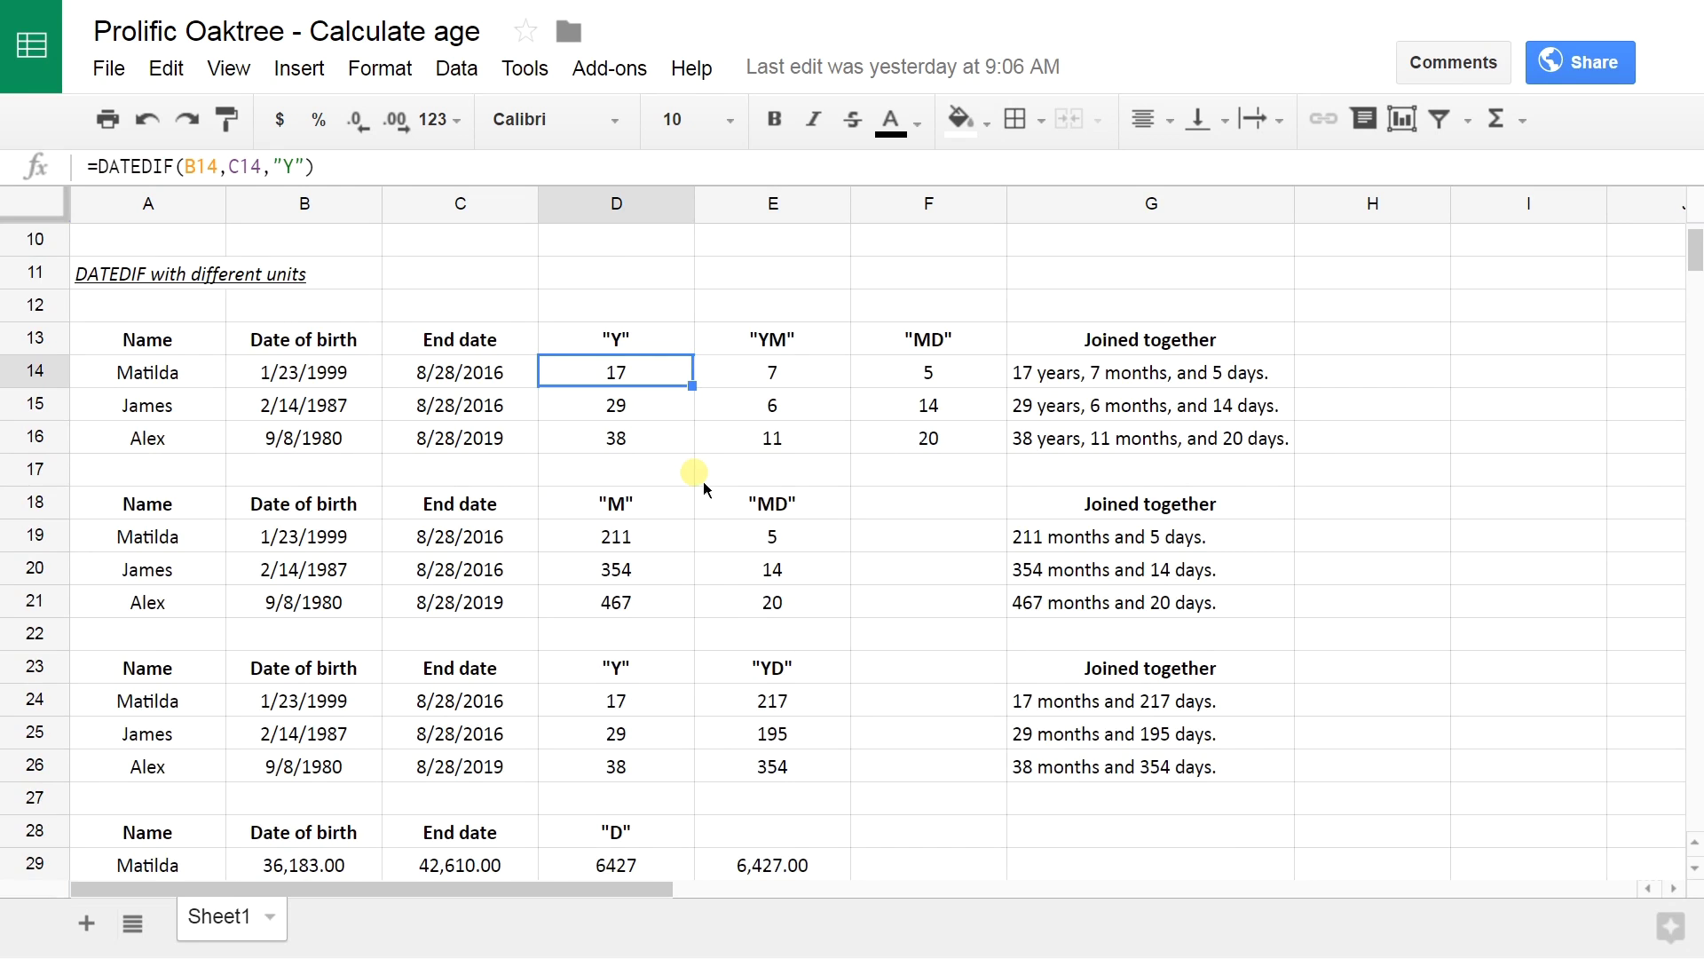
scroll(703, 481, "down", 2)
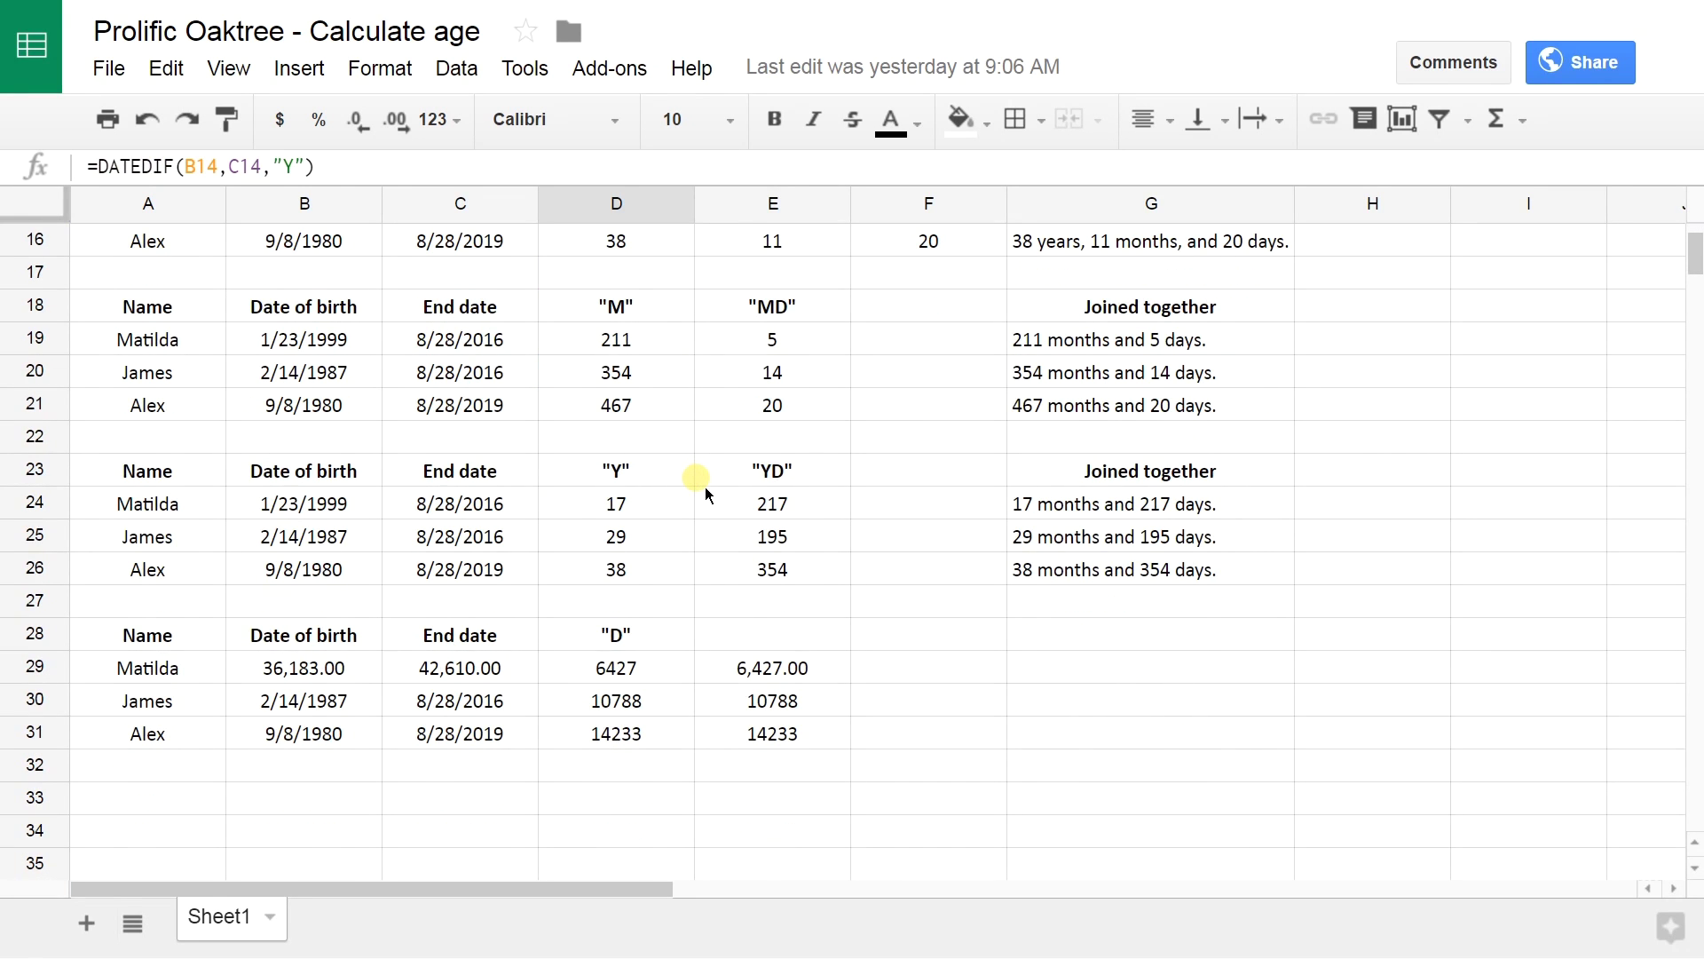
scroll(704, 486, "up", 2)
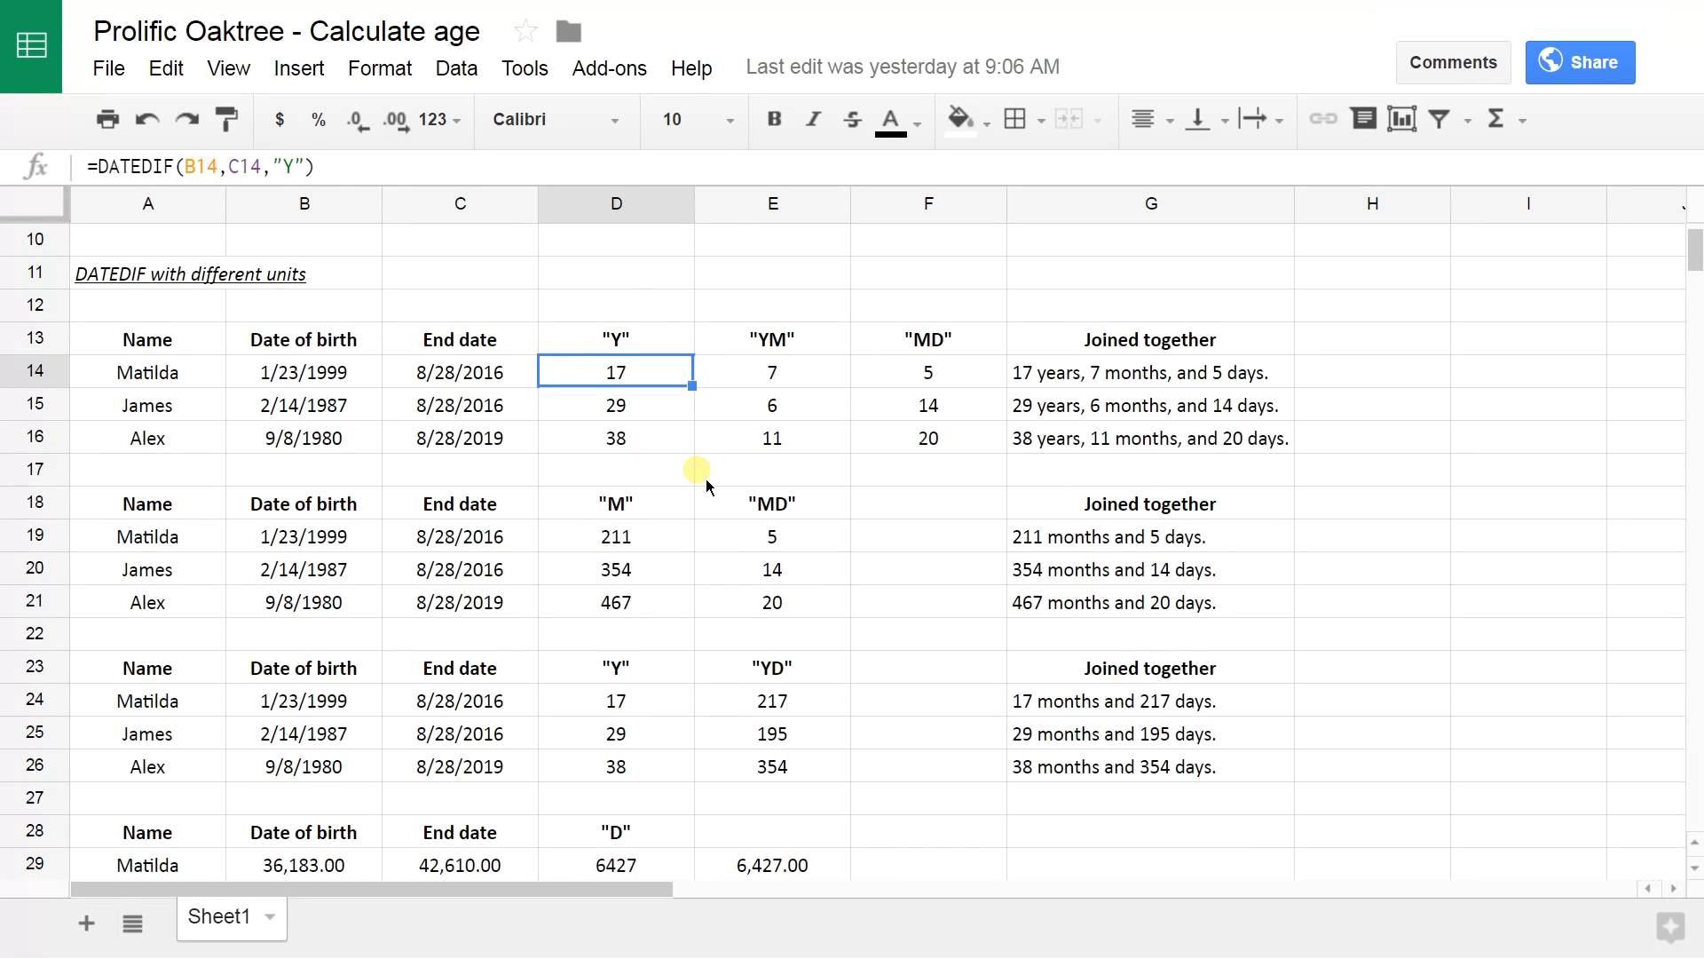